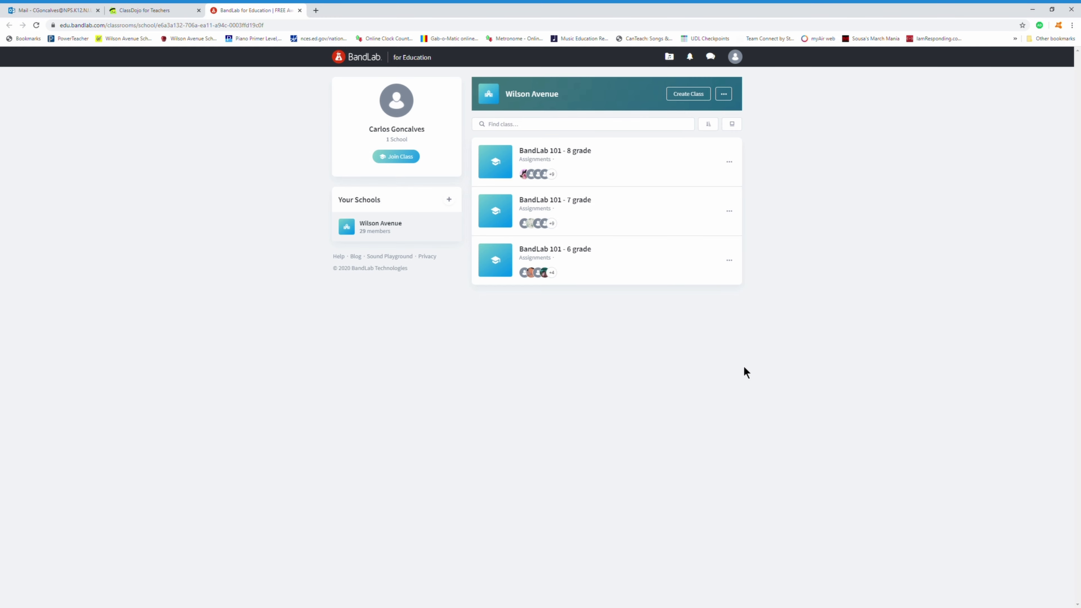
Open the New Experiment project from the personal library for editing
left_click(670, 56)
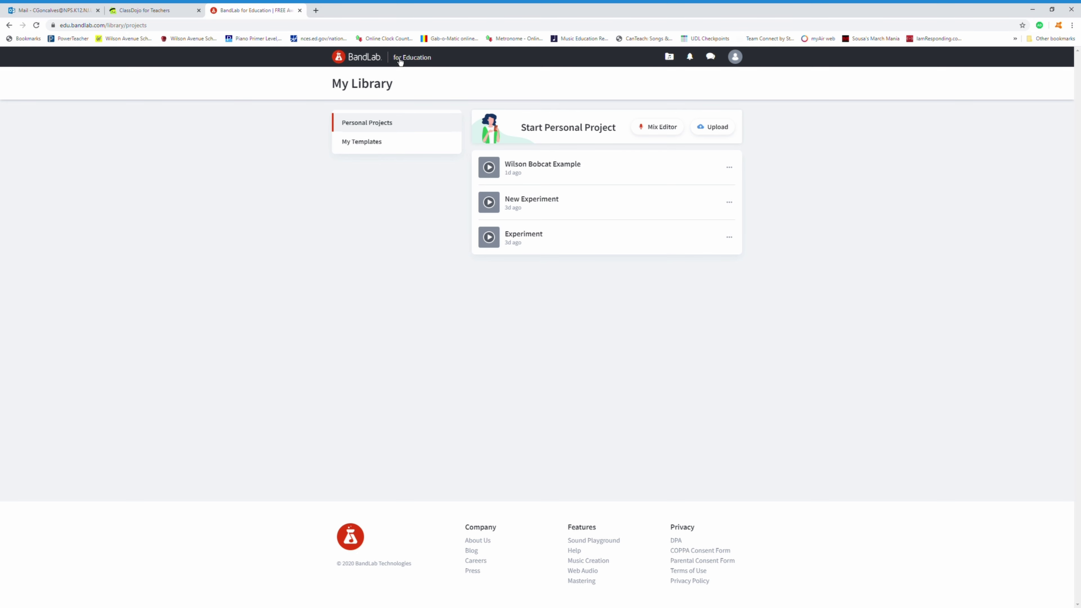
left_click(9, 25)
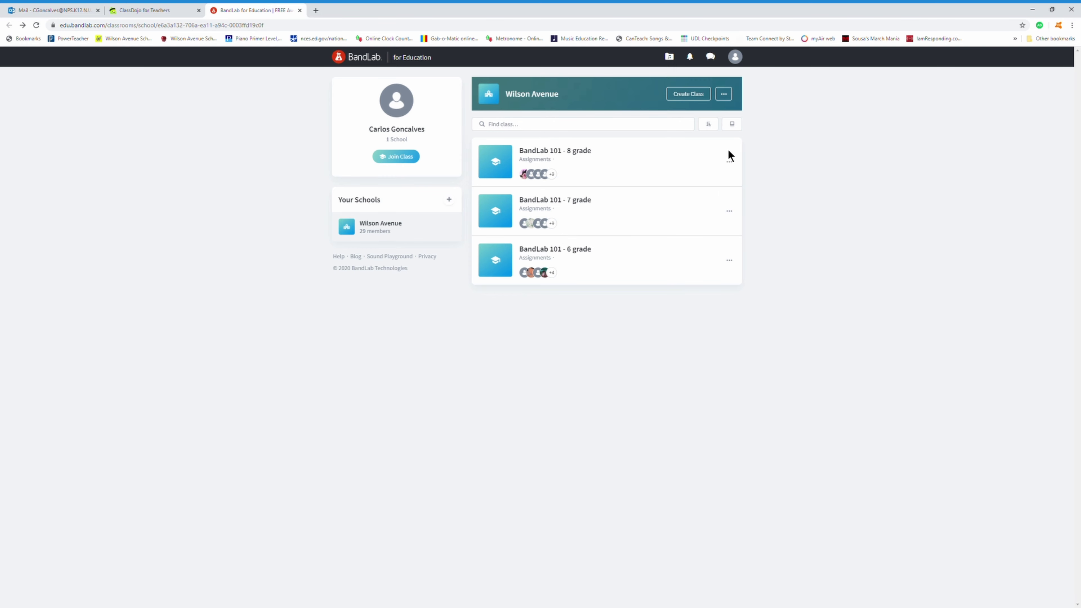
left_click(672, 60)
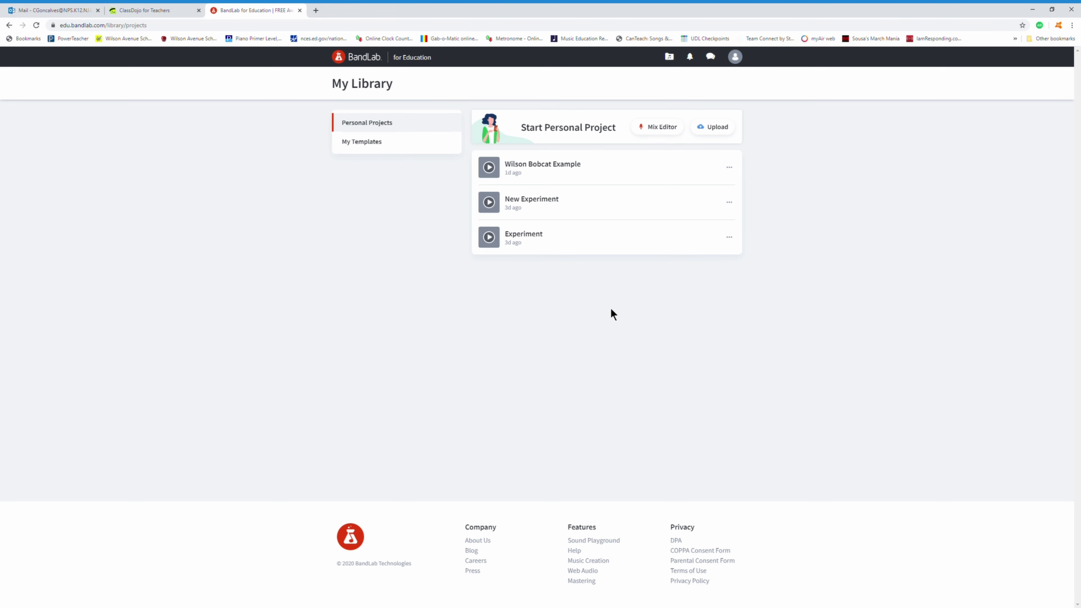
left_click(489, 202)
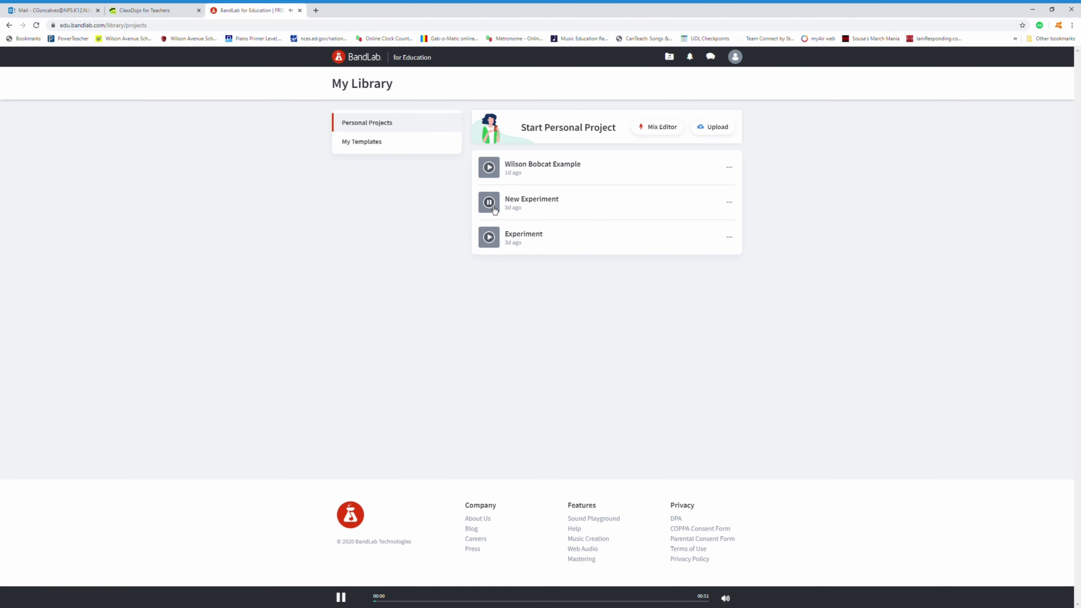
left_click(702, 220)
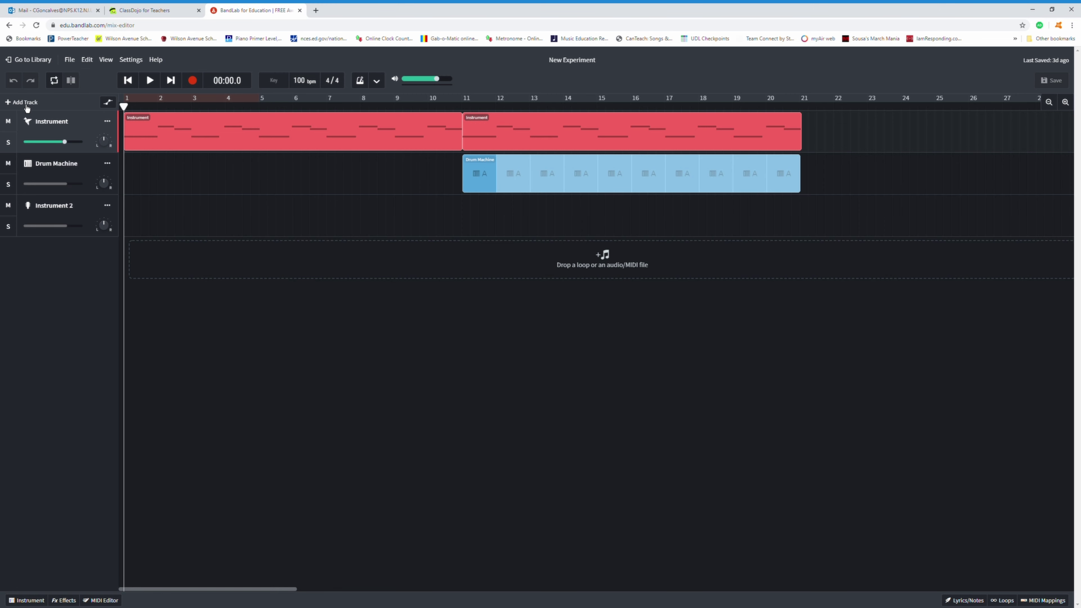
Browse the loop packs and open the Bassline House pack's loops
scroll(897, 432, "right", 5)
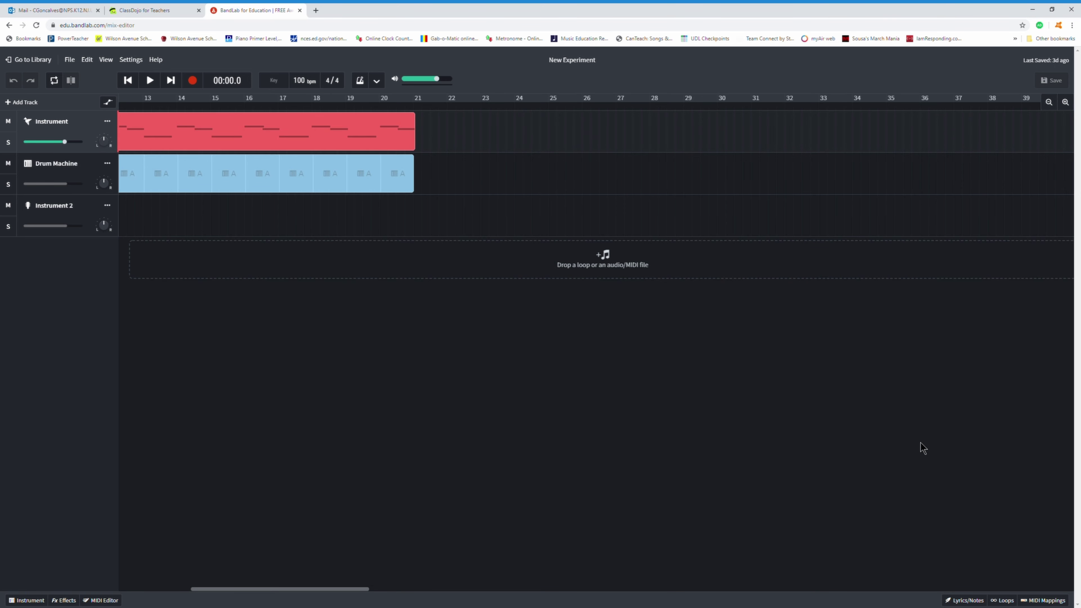
left_click(1003, 601)
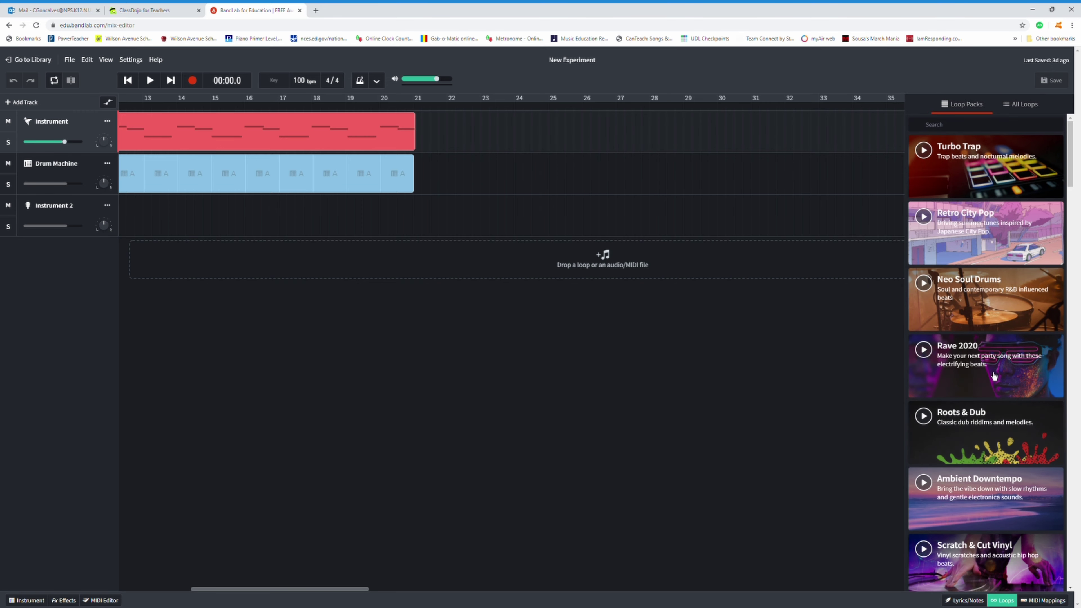
scroll(963, 417, "down", 4)
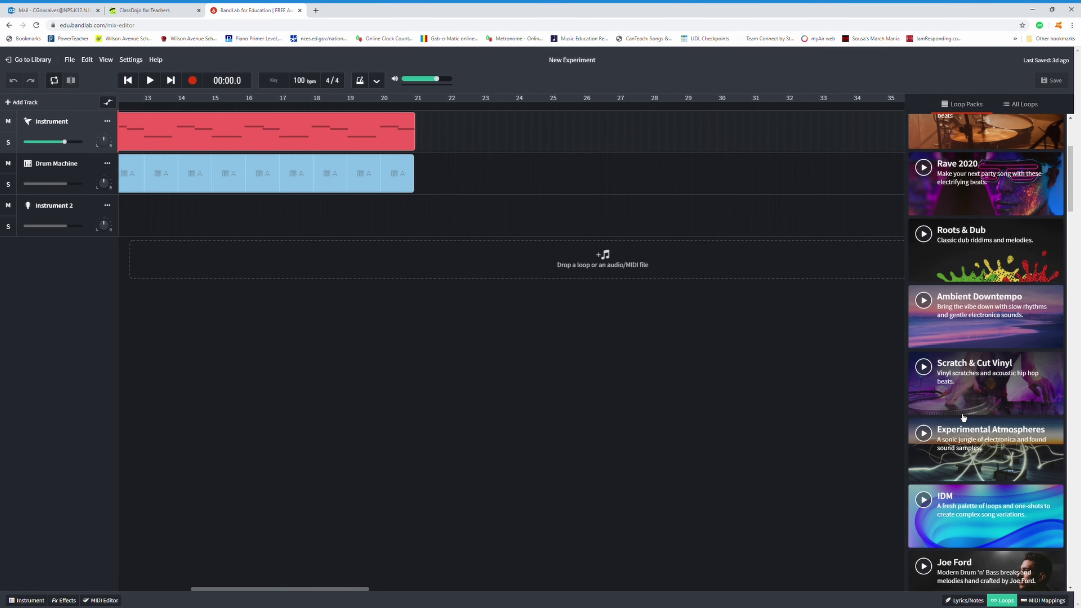
scroll(964, 417, "down", 8)
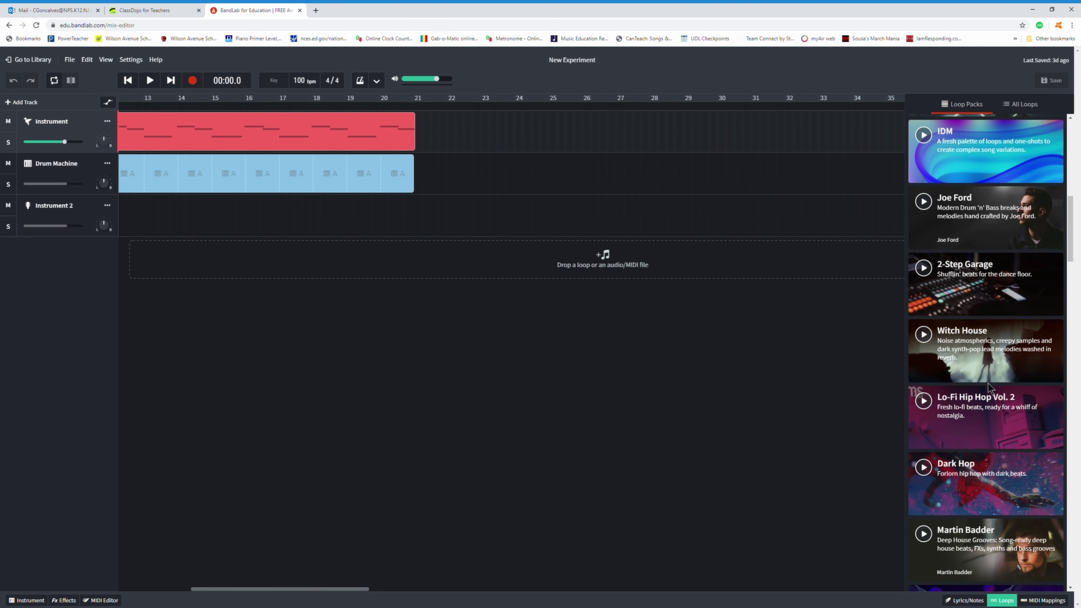
scroll(993, 388, "down", 4)
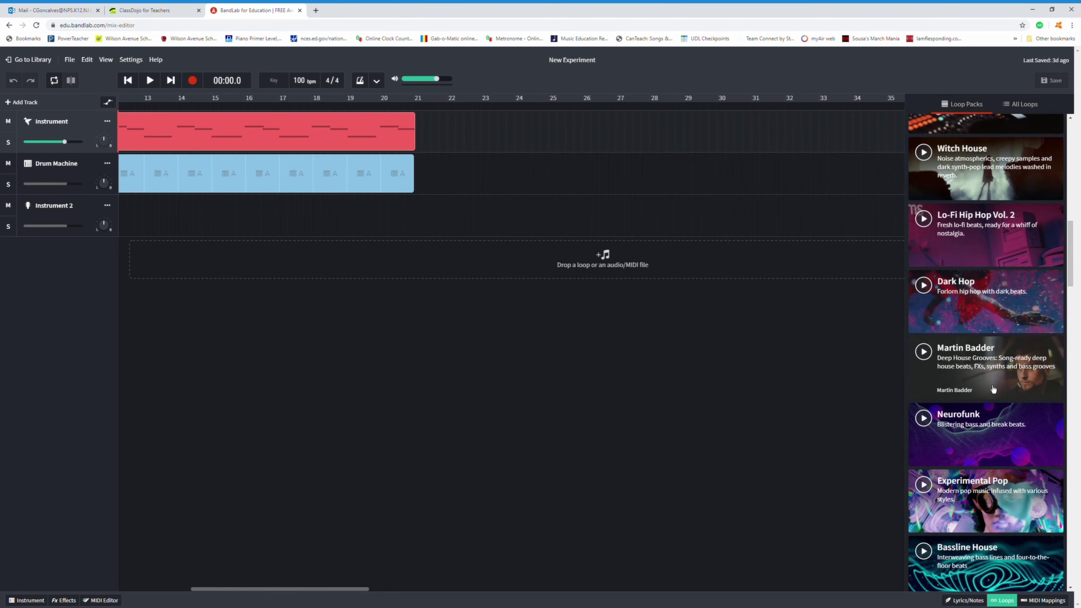
scroll(973, 384, "down", 4)
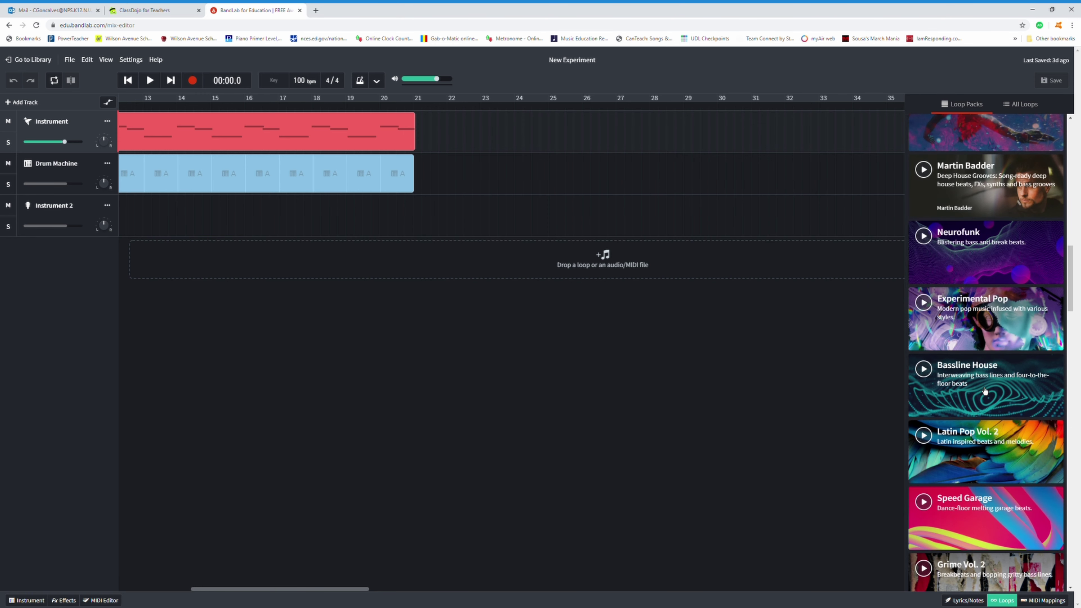
left_click(999, 401)
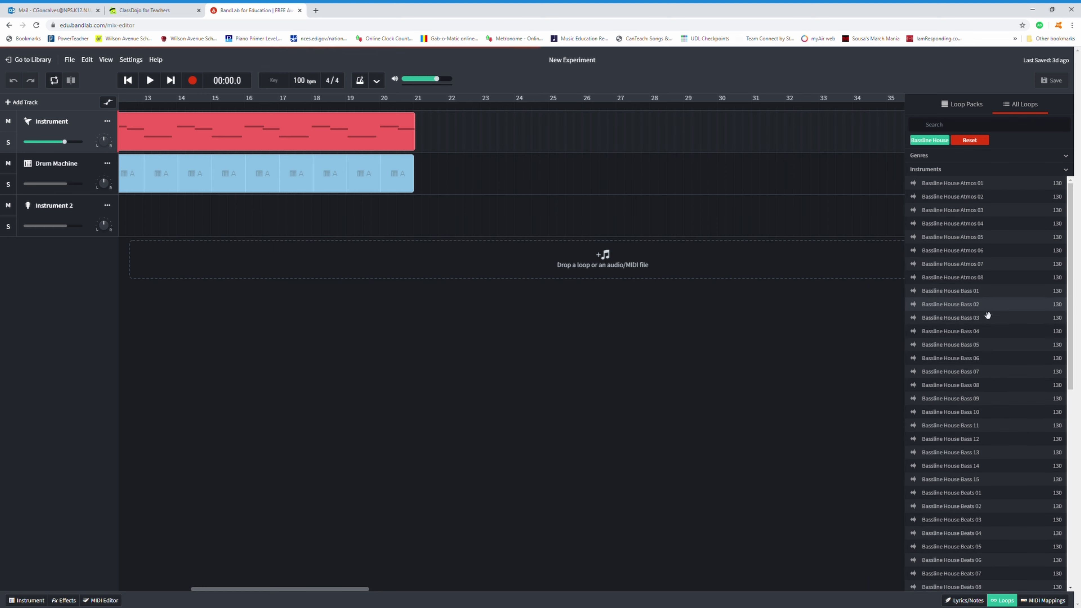
Place the Bassline House Bass 06 loop on a new track at bar 21, and delete the empty Instrument 2 track
scroll(959, 282, "down", 2)
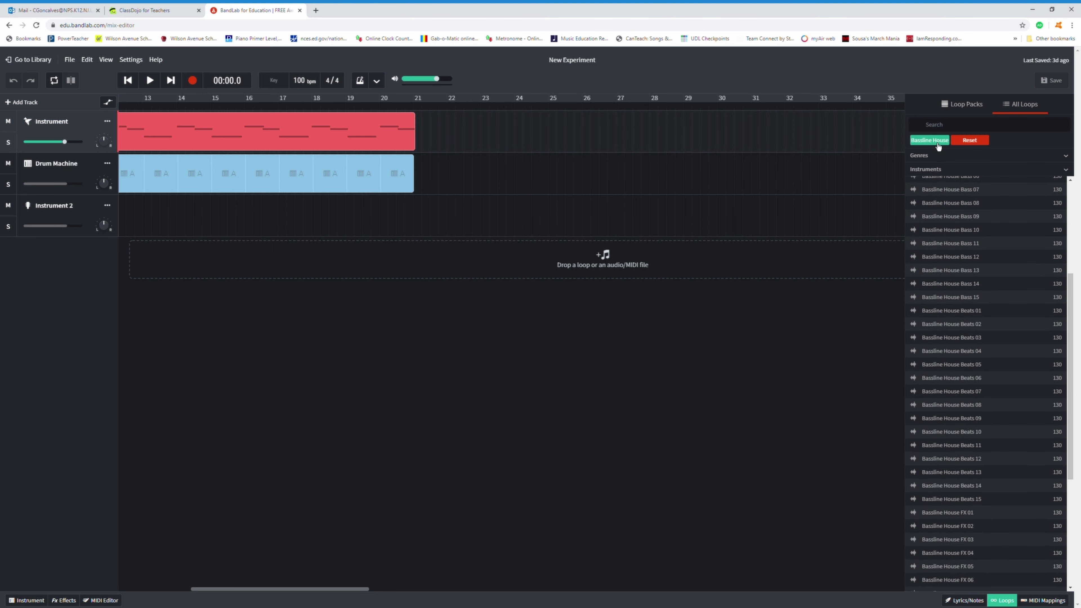
left_click(981, 113)
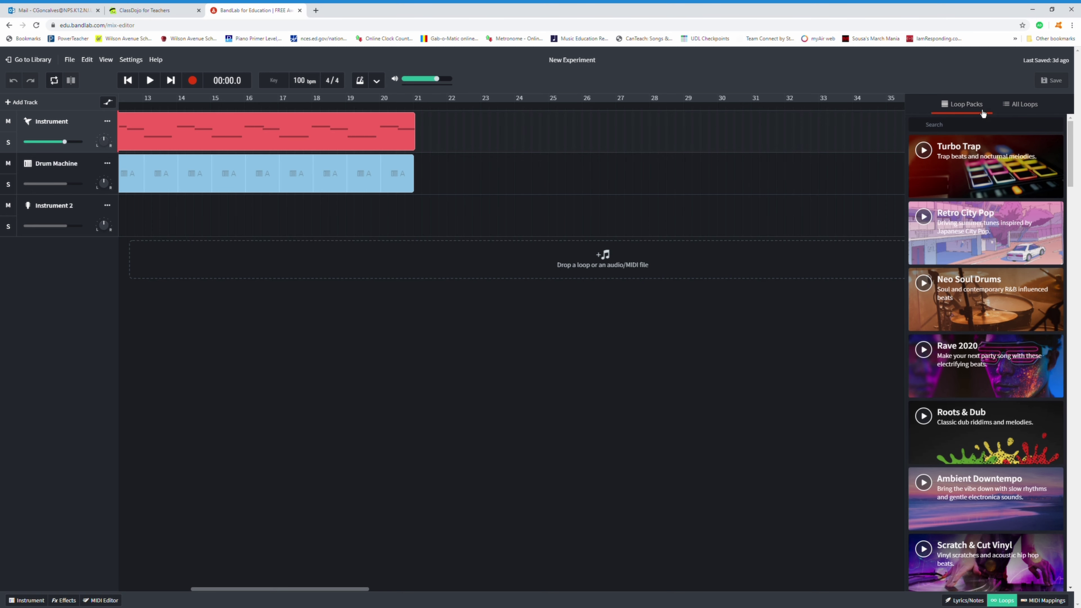
left_click(1022, 105)
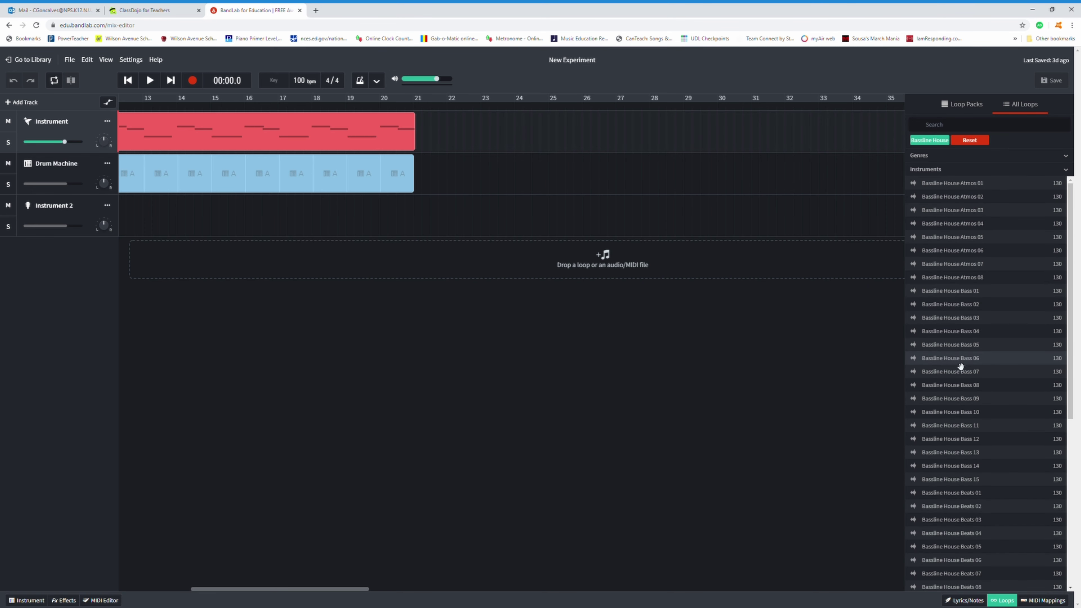
left_click_drag(960, 362, 429, 219)
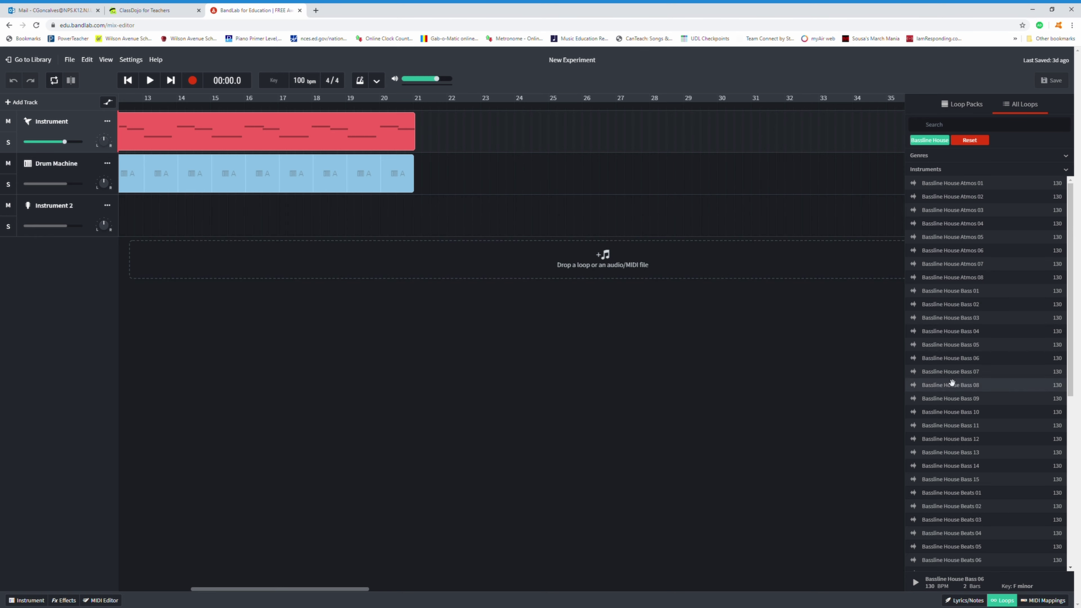
left_click_drag(951, 361, 430, 259)
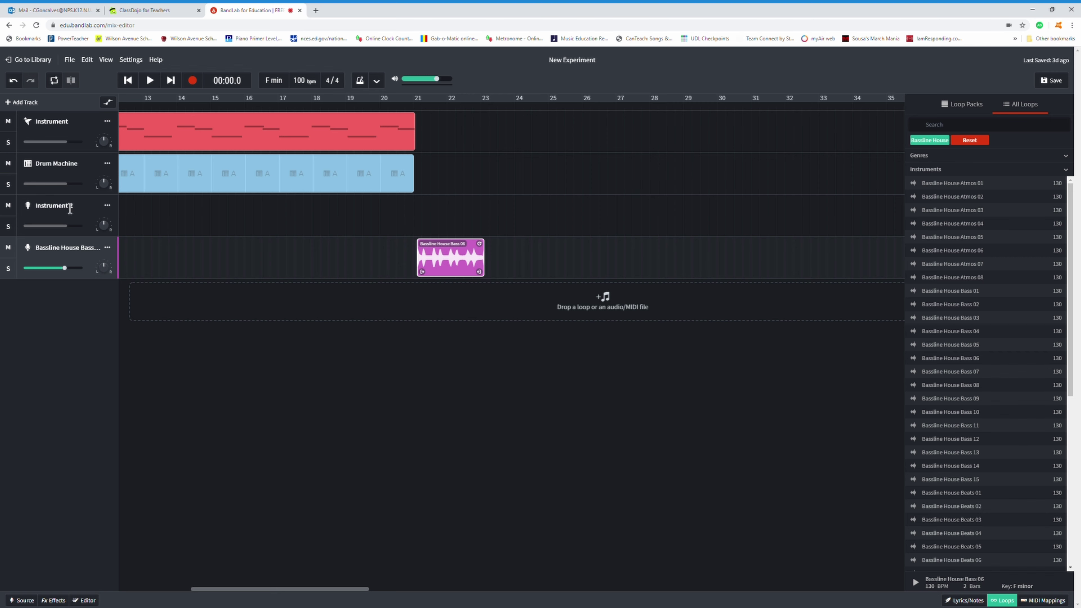
left_click(107, 205)
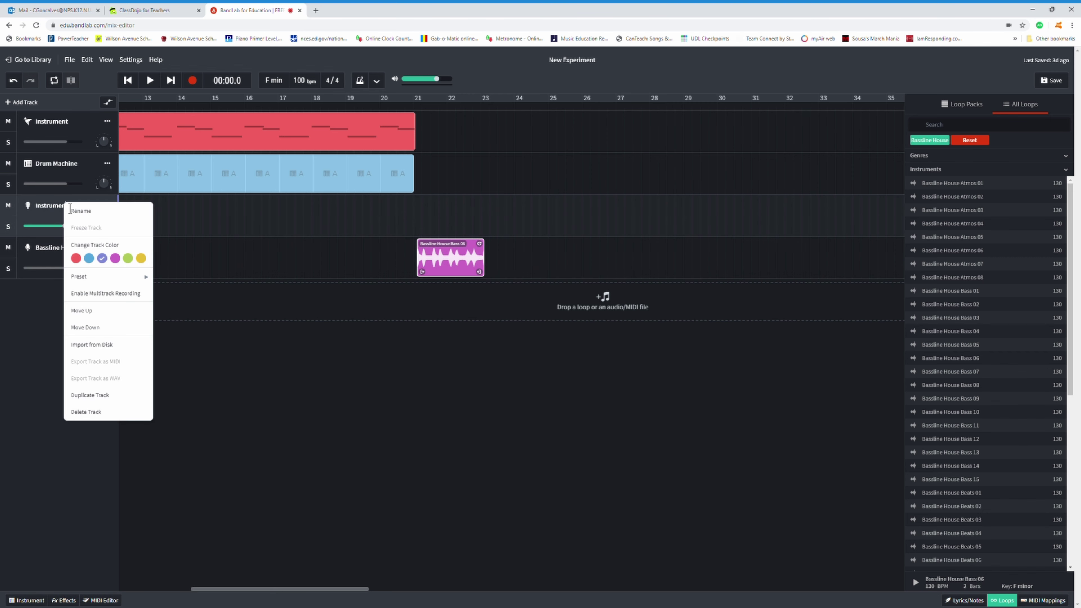
left_click(104, 412)
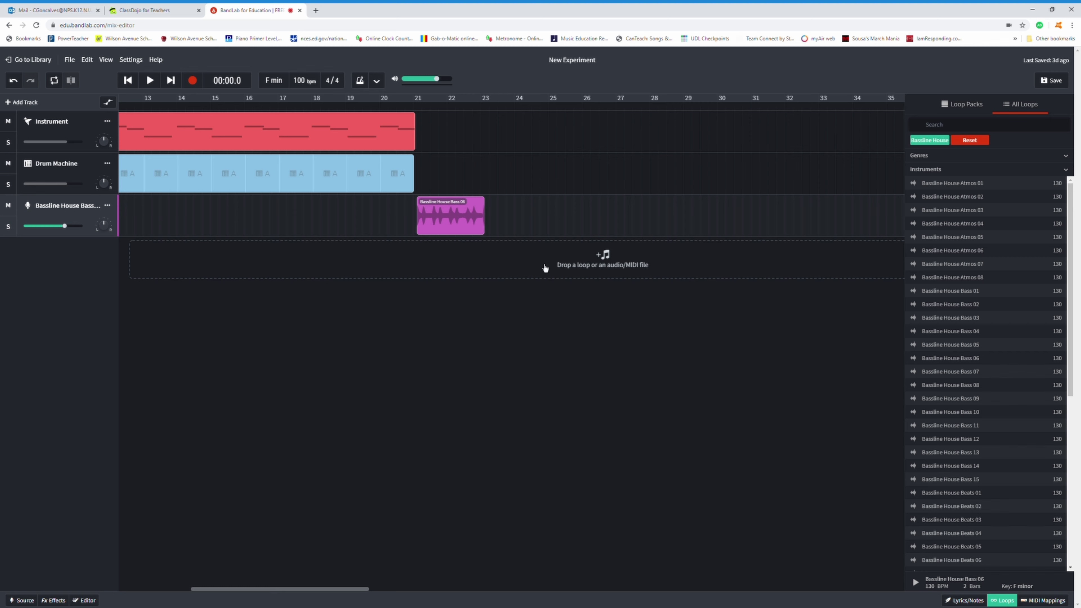
Extend the Bassline House Bass 06 clip to bar 26 and add the Bassline House Atmos 07 loop on a new track at about bar 26
left_click(480, 230)
double_click(481, 229)
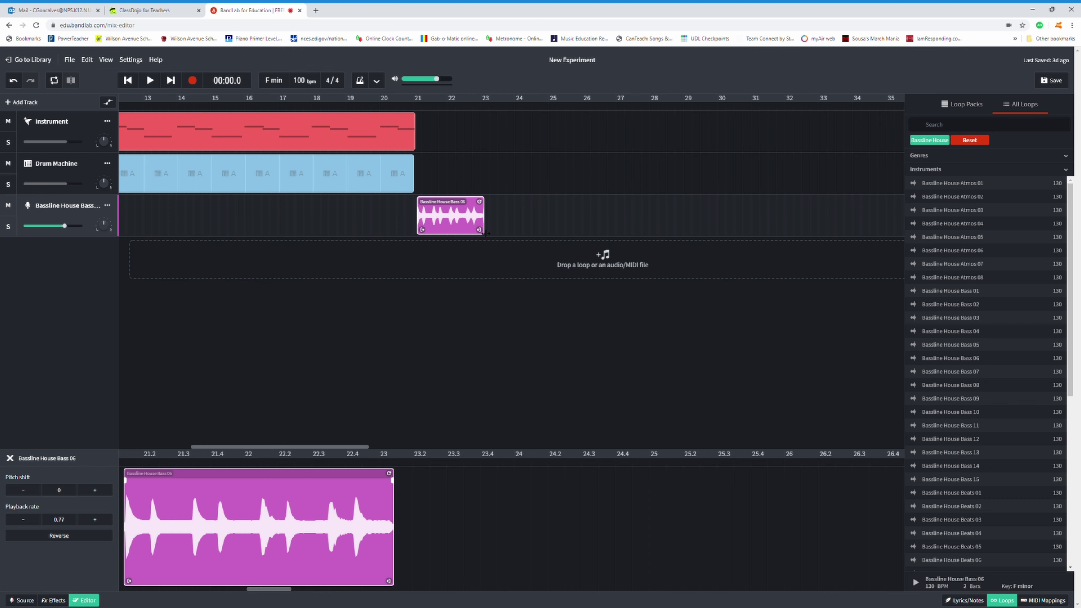
left_click_drag(483, 228, 585, 244)
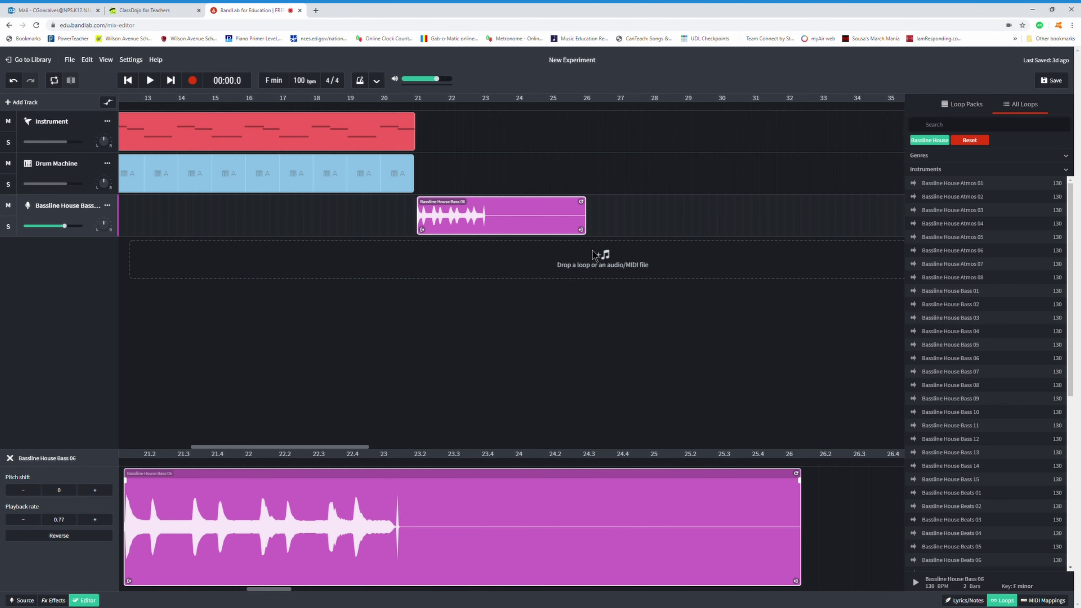
left_click_drag(983, 264, 591, 257)
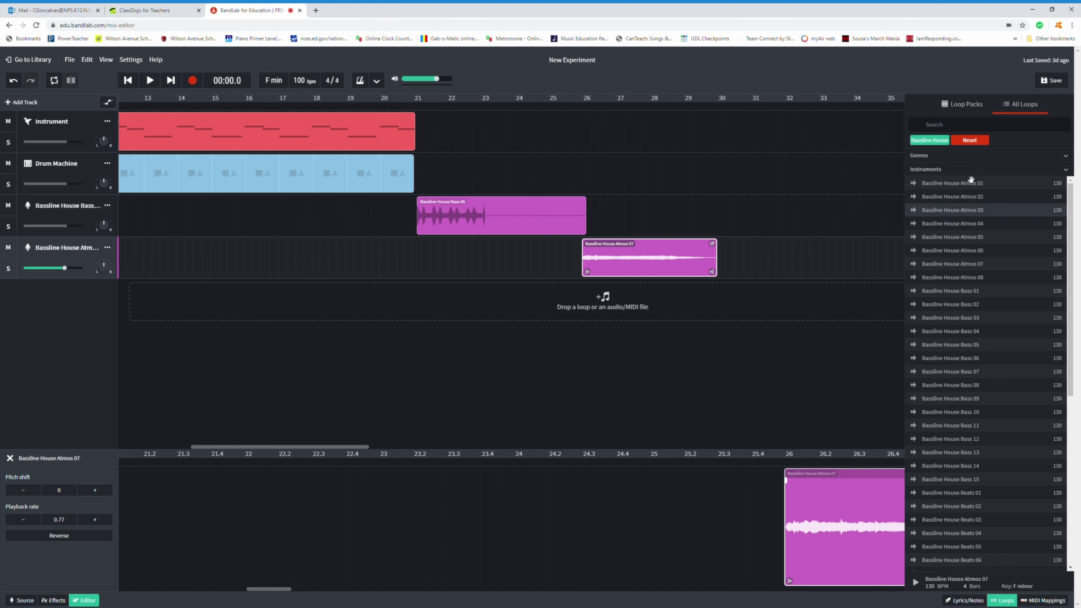
Add Neo Drums Centre Snare 02 from the Neo Soul Drums pack to the Bassline House Bass track, spanning bars 26 to 28
left_click(940, 142)
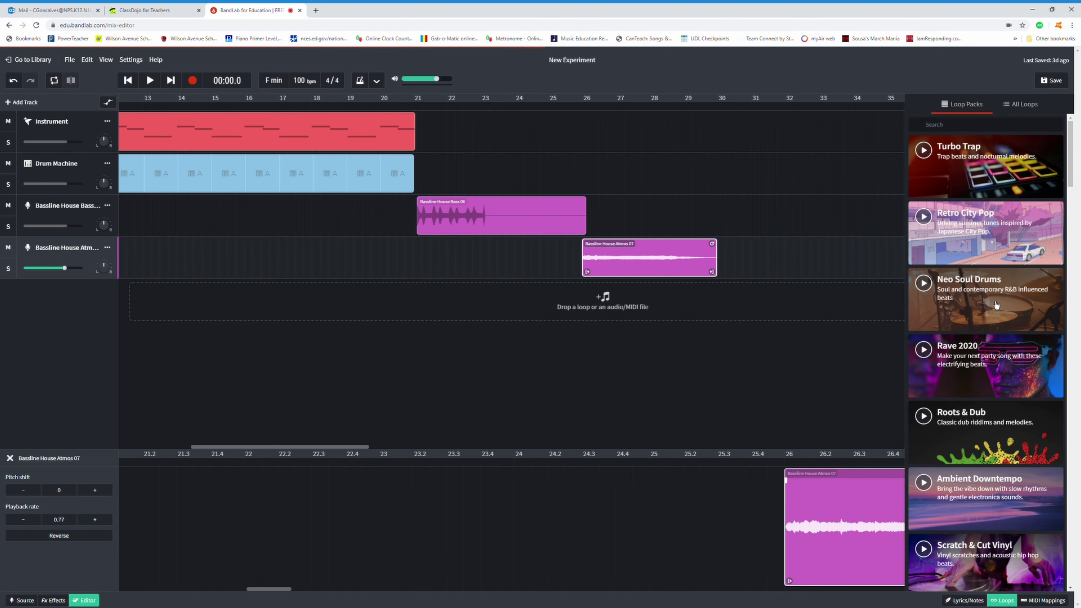
left_click(991, 303)
left_click_drag(955, 196, 592, 215)
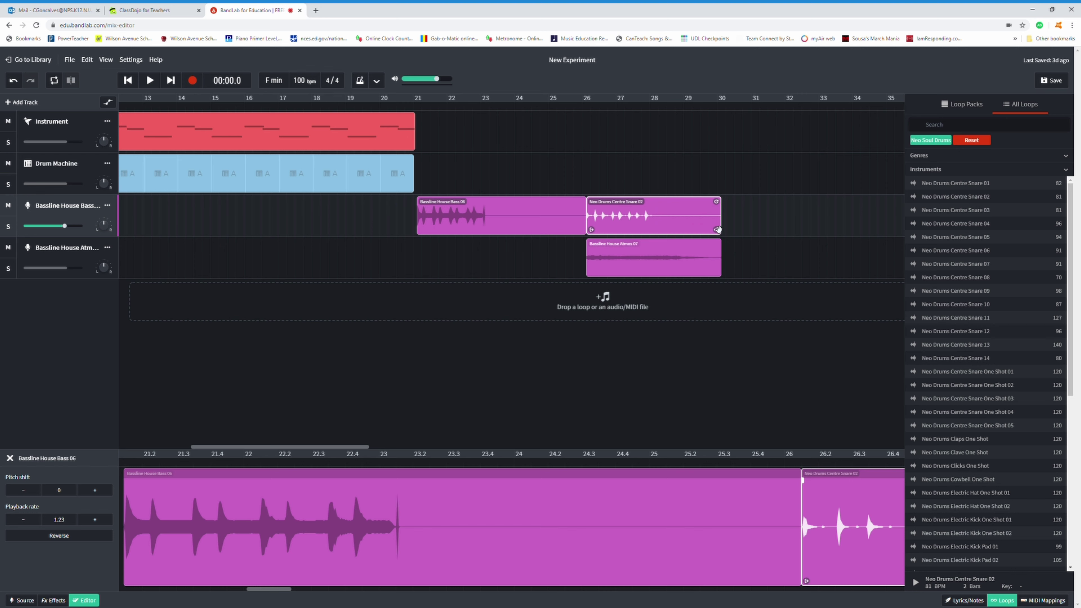
left_click(677, 226)
left_click_drag(720, 232, 718, 234)
Append Neo Drums Cowbell One Shot, Electric Hat One Shot 01 and Centre Snare 01 in sequence on the Bassline House Bass track from bar 28
left_click_drag(958, 479, 666, 215)
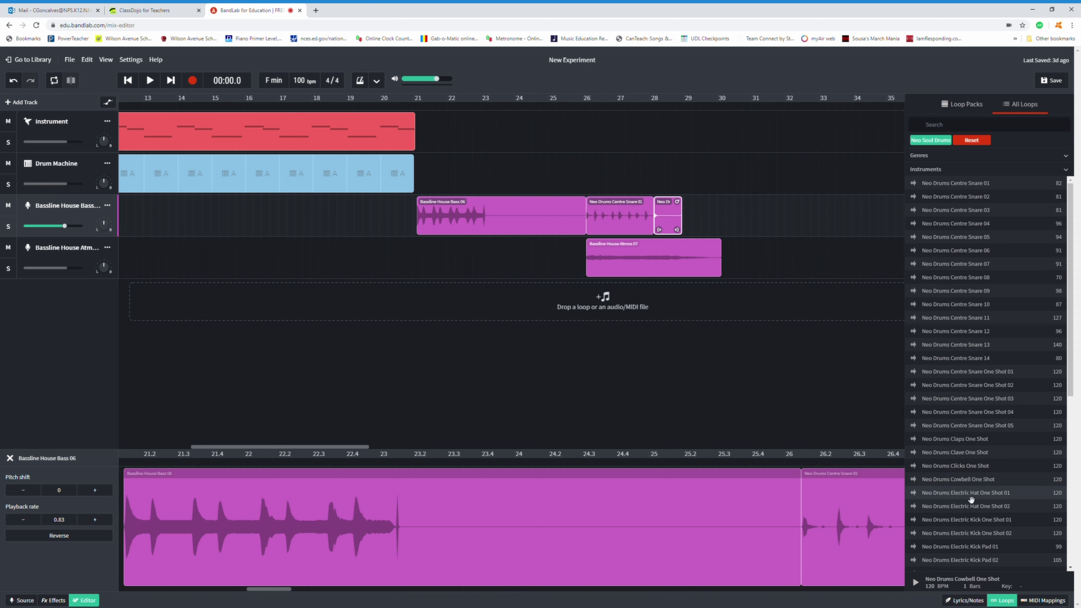
left_click_drag(972, 499, 686, 213)
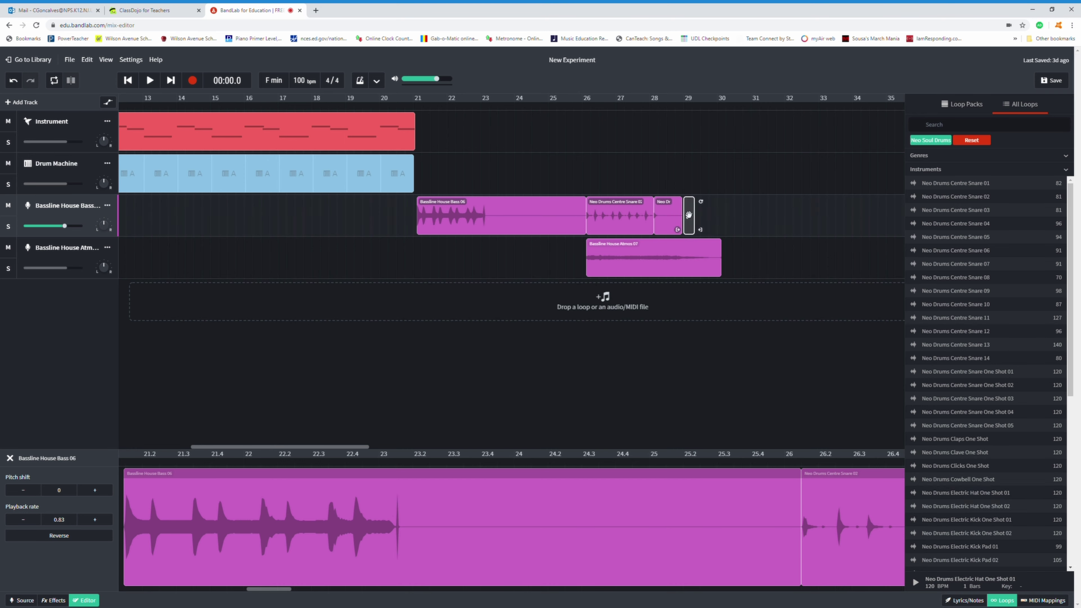
left_click_drag(898, 195, 700, 221)
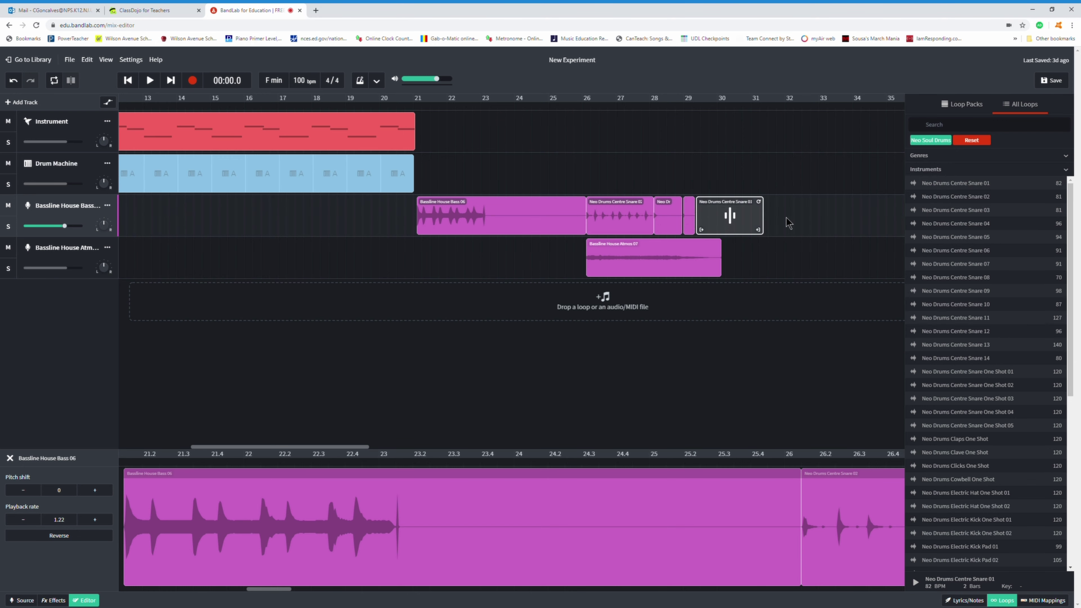
Add Lofi FX 09 from the Lo-Fi Hip Hop Vol. 2 pack at bar 30, directly after the Bassline House Atmos 07 clip
left_click(970, 107)
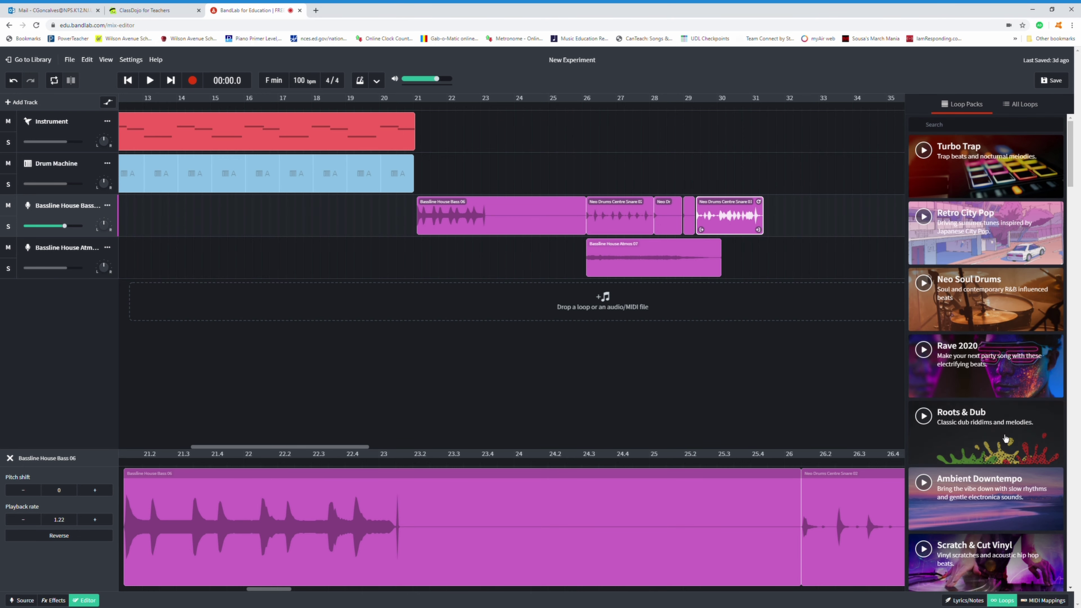
scroll(1007, 436, "down", 10)
left_click(998, 428)
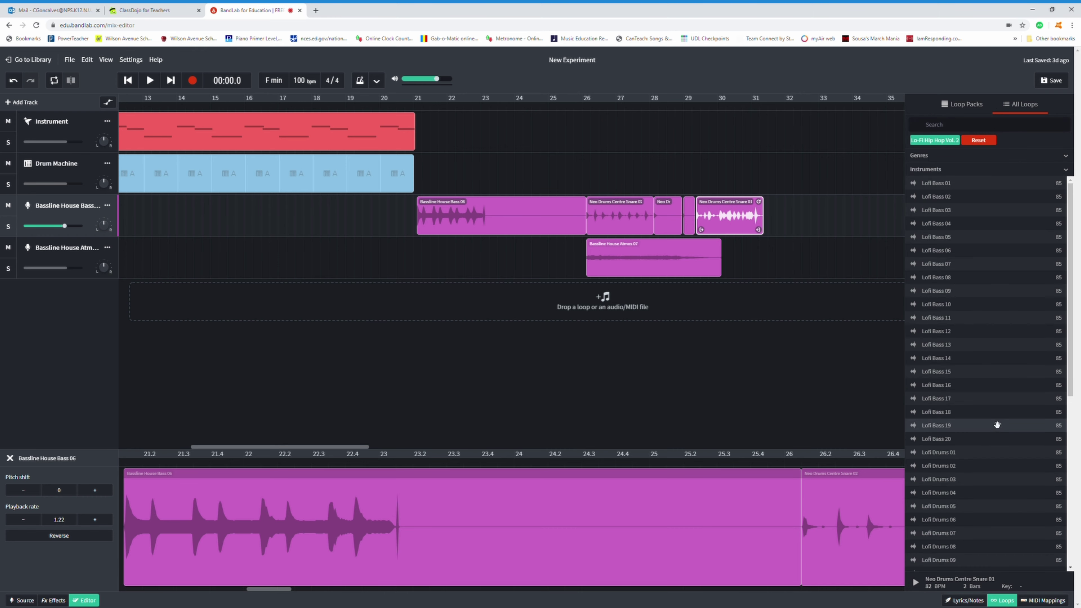
scroll(966, 490, "down", 7)
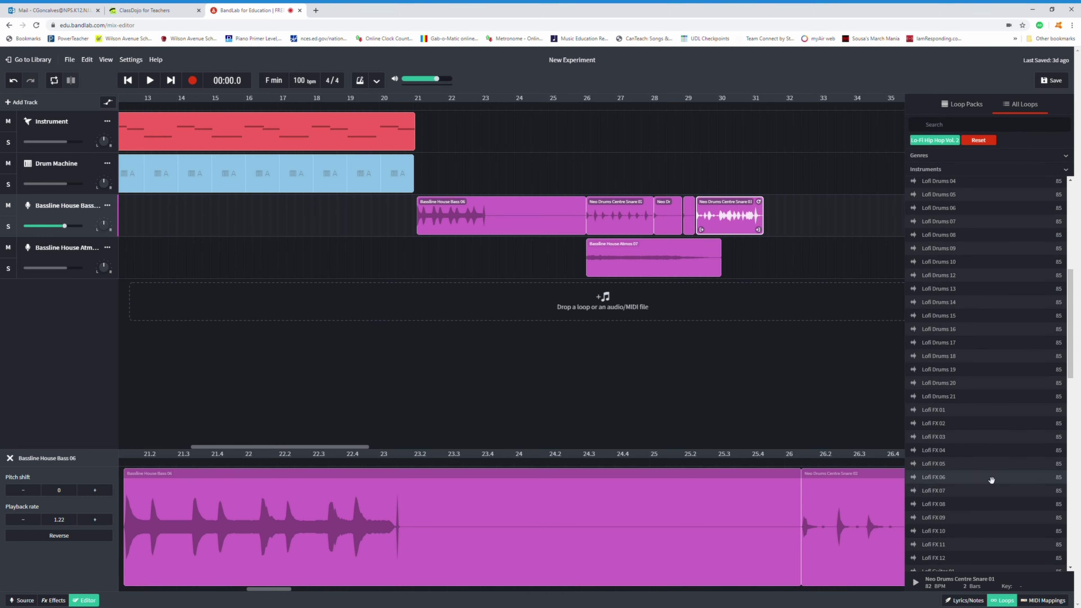
left_click_drag(953, 523, 727, 260)
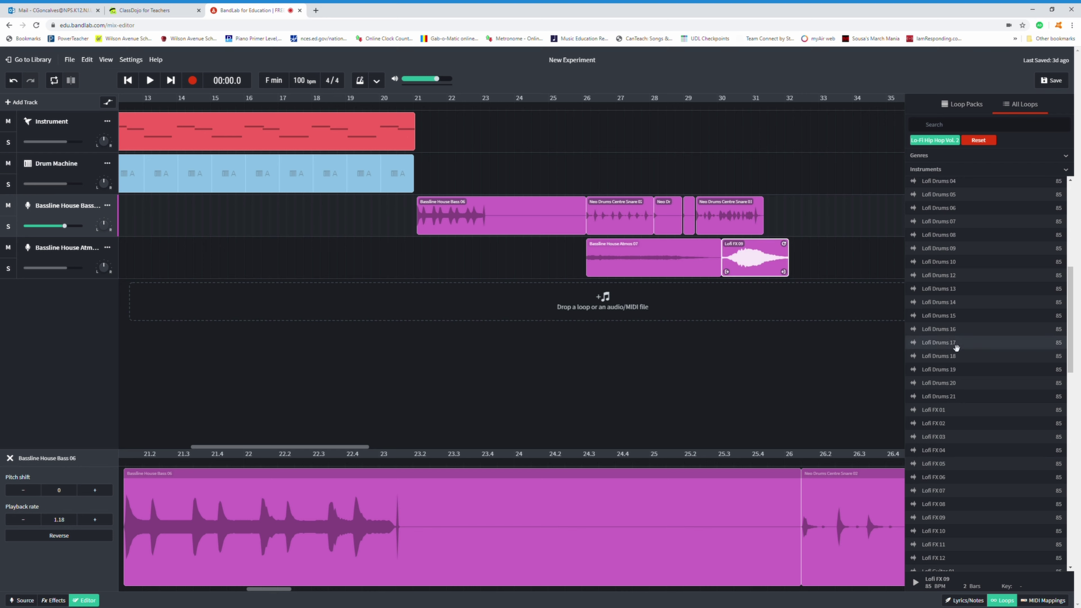
Set the playhead at bar 21, insert the Lofi Bass 04 loop on its own new track and preview the loop
scroll(956, 347, "up", 6)
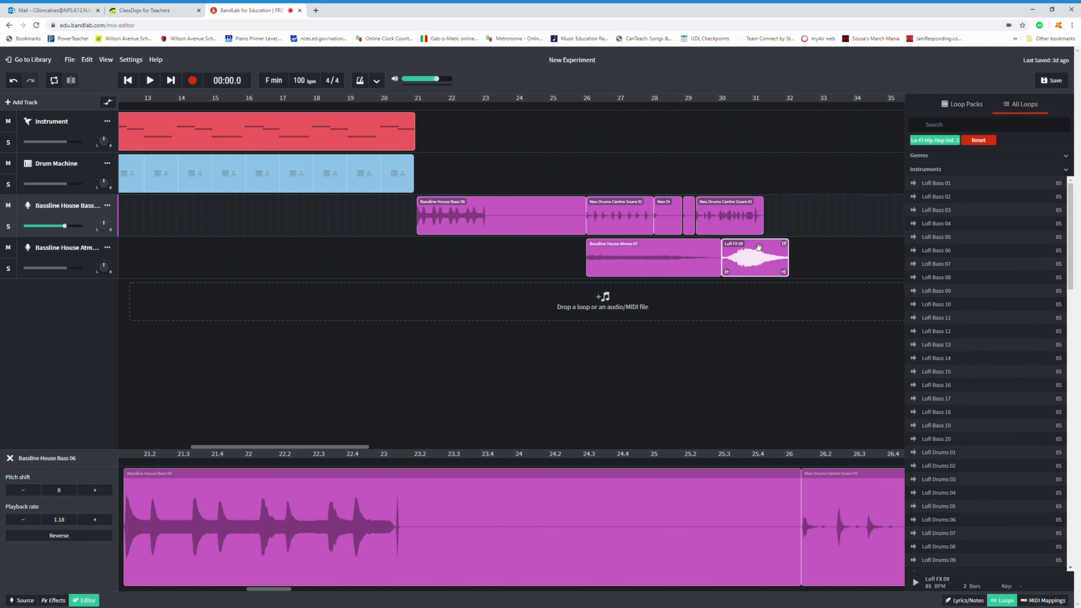
left_click(418, 107)
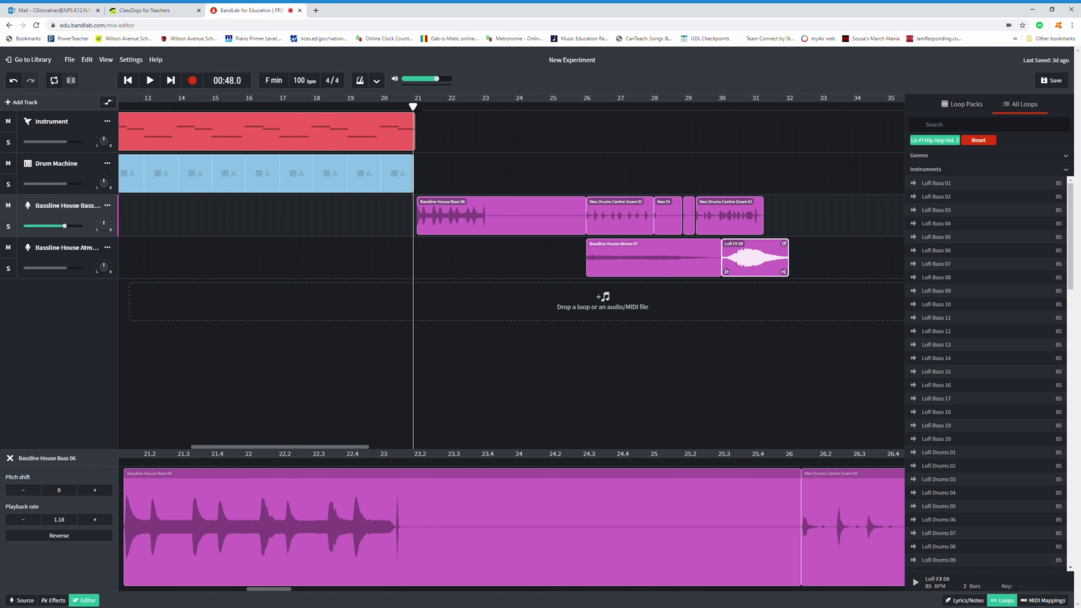
double_click(944, 224)
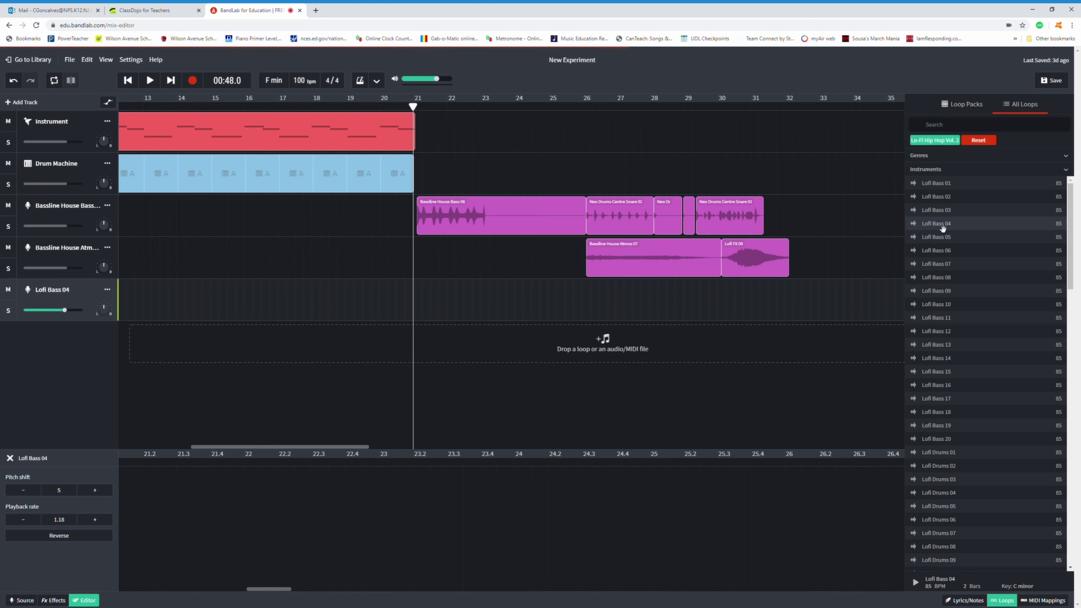
left_click(941, 227)
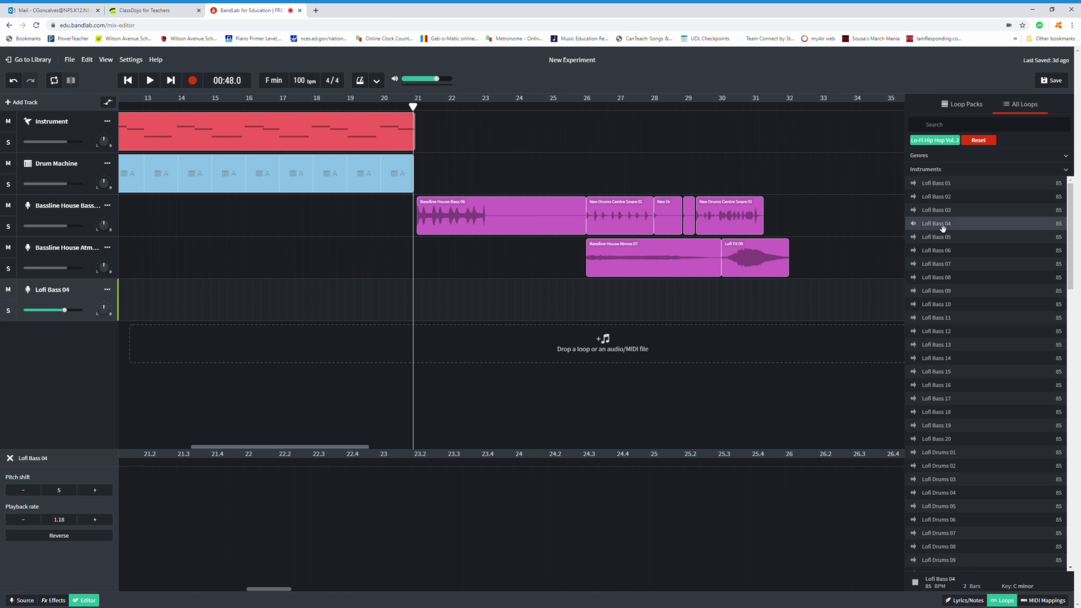
Insert the Lofi Bass 04 loop two more times, each on its own new track
double_click(944, 230)
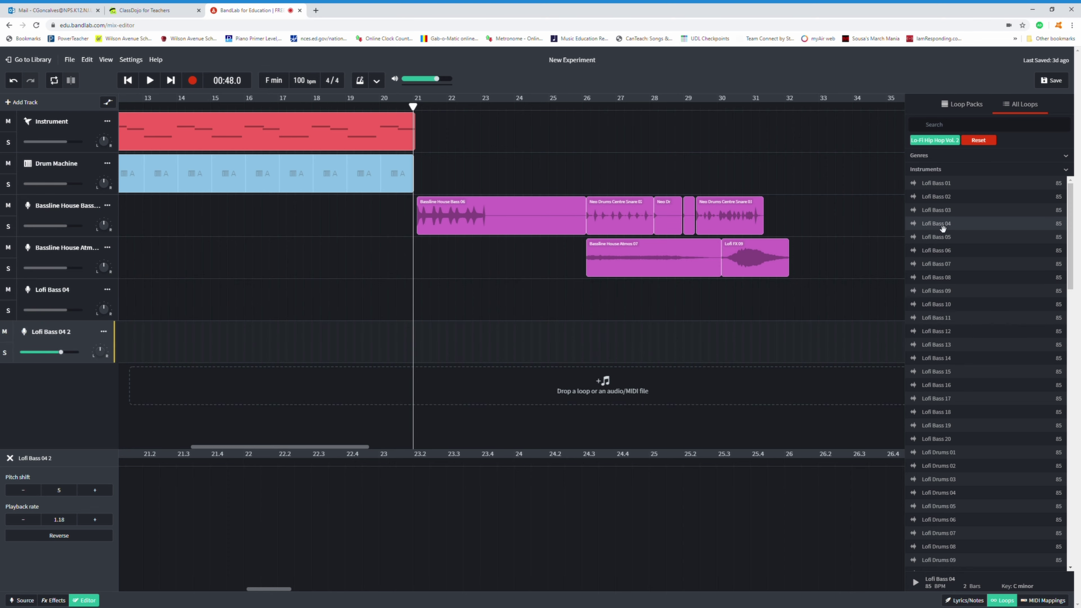
double_click(943, 229)
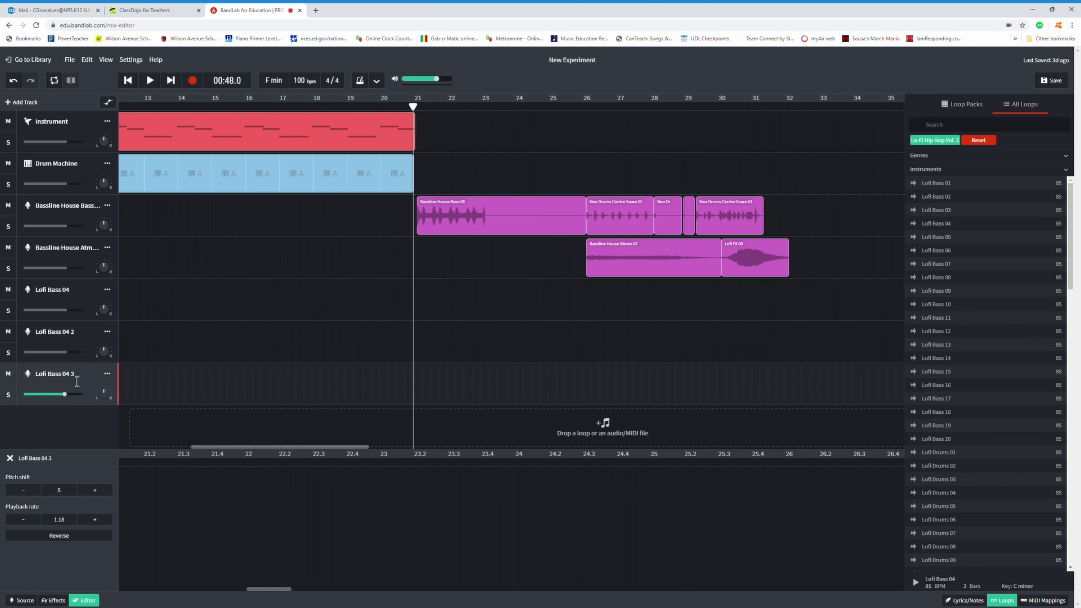
Delete the Lofi Bass 04 3, Lofi Bass 04 2 and Lofi Bass 04 tracks
right_click(72, 374)
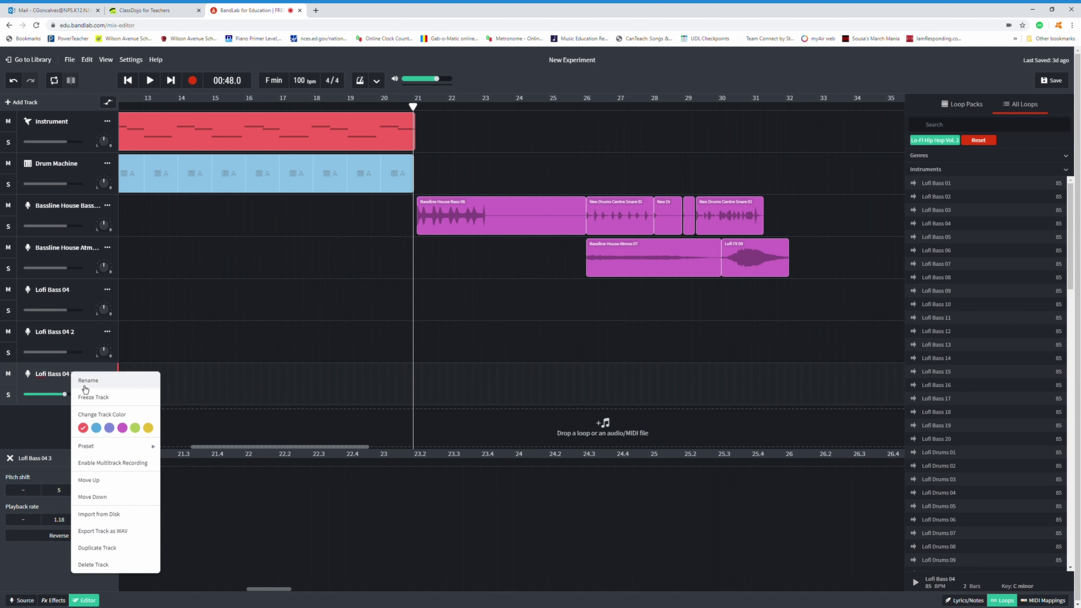
left_click(103, 568)
right_click(70, 342)
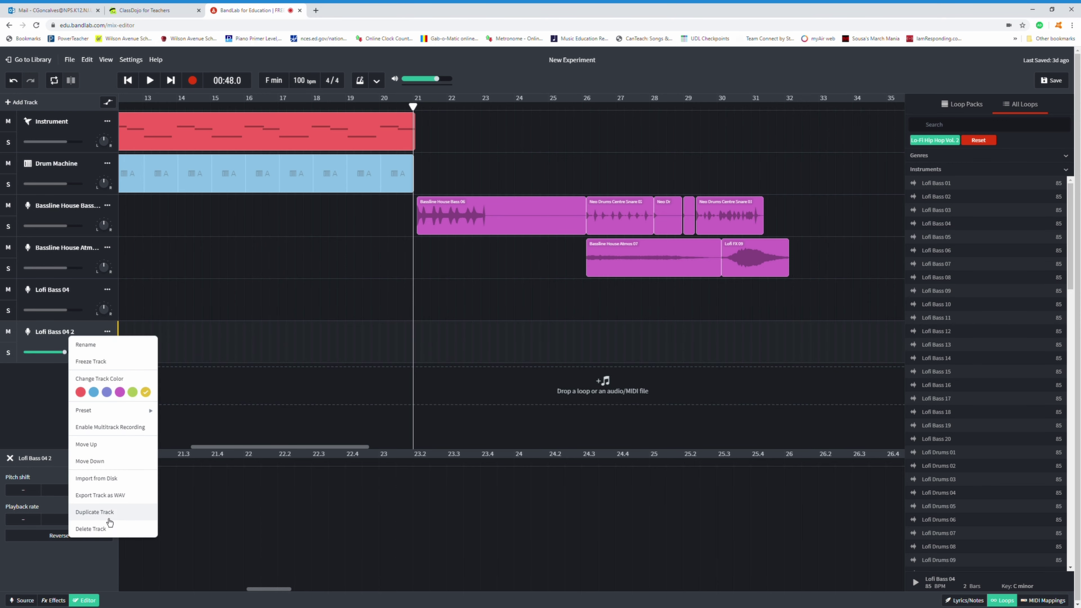
left_click(100, 534)
right_click(54, 297)
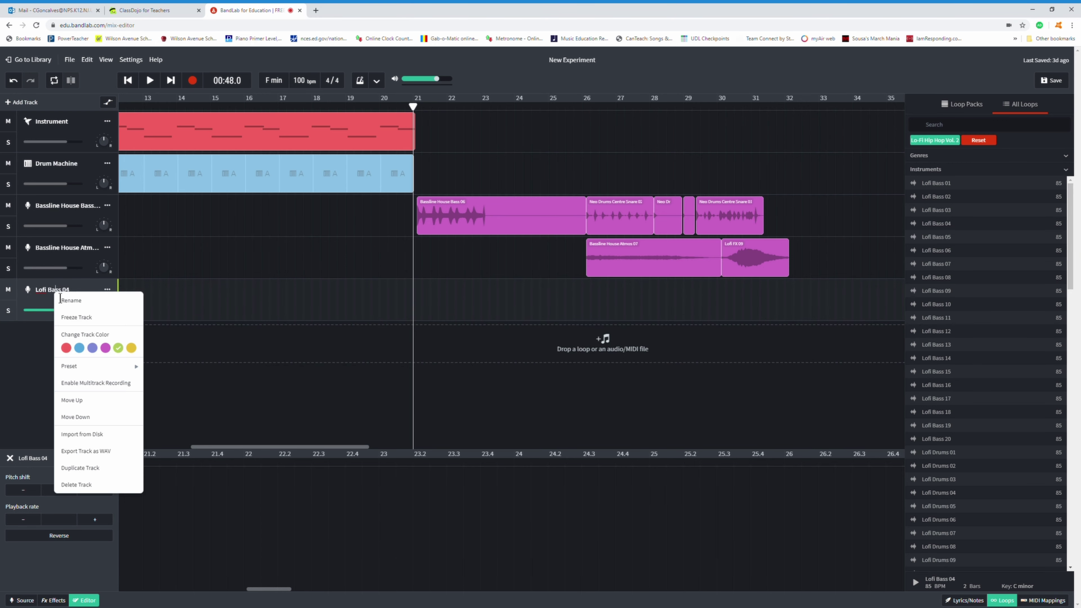
left_click(96, 487)
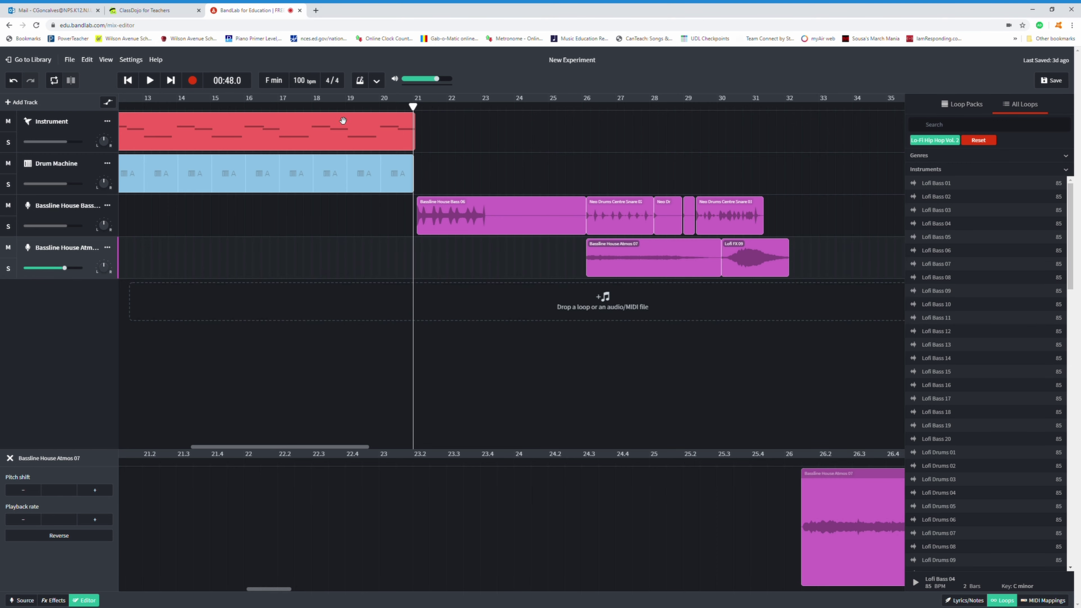
Play the arrangement and build a new track from about bar 24 with Lofi Bass 14 twice, Lofi Bass 13 and Lofi Bass 15 in sequence
left_click(155, 84)
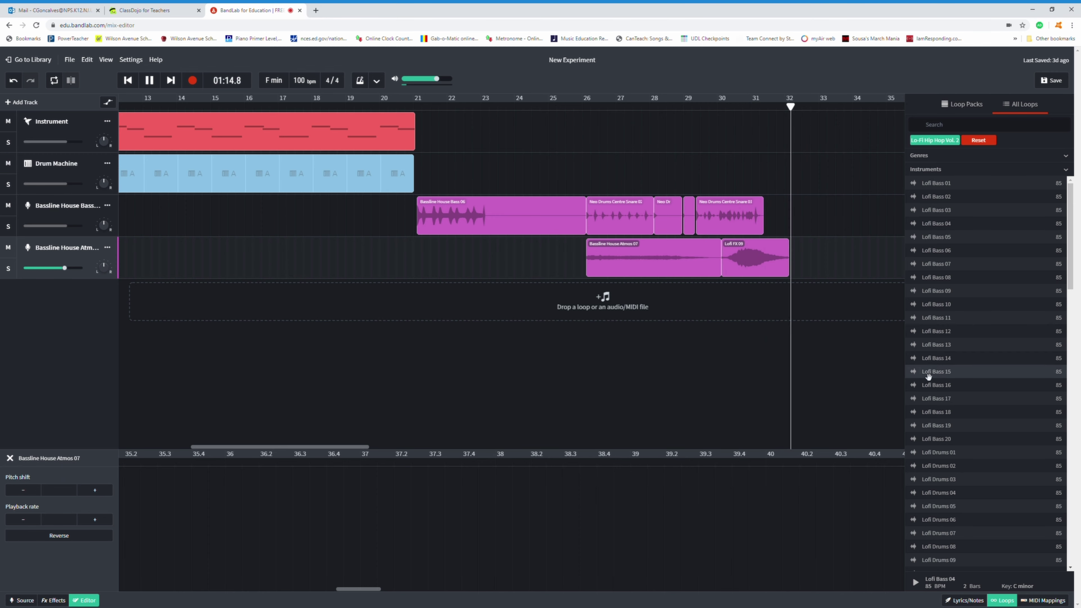
left_click_drag(936, 361, 536, 303)
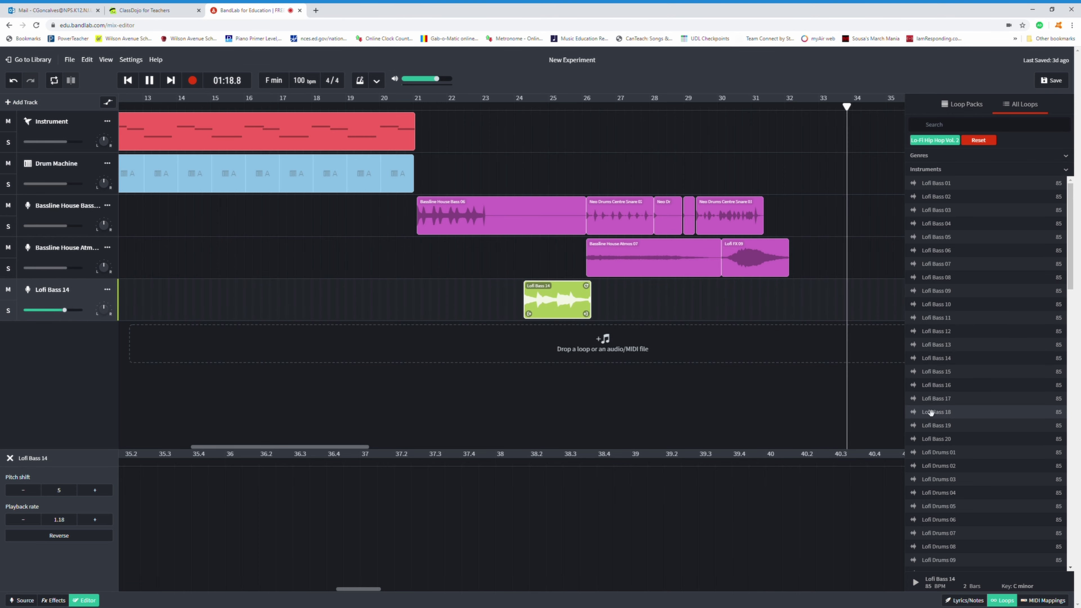
left_click_drag(933, 362, 600, 307)
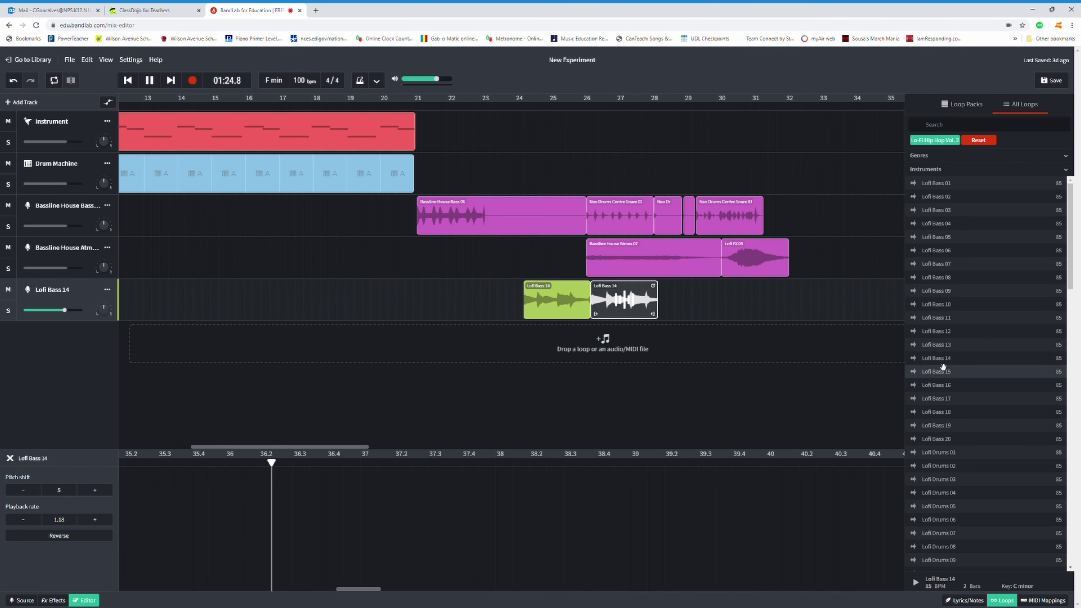
left_click_drag(937, 345, 663, 292)
left_click_drag(937, 372, 731, 295)
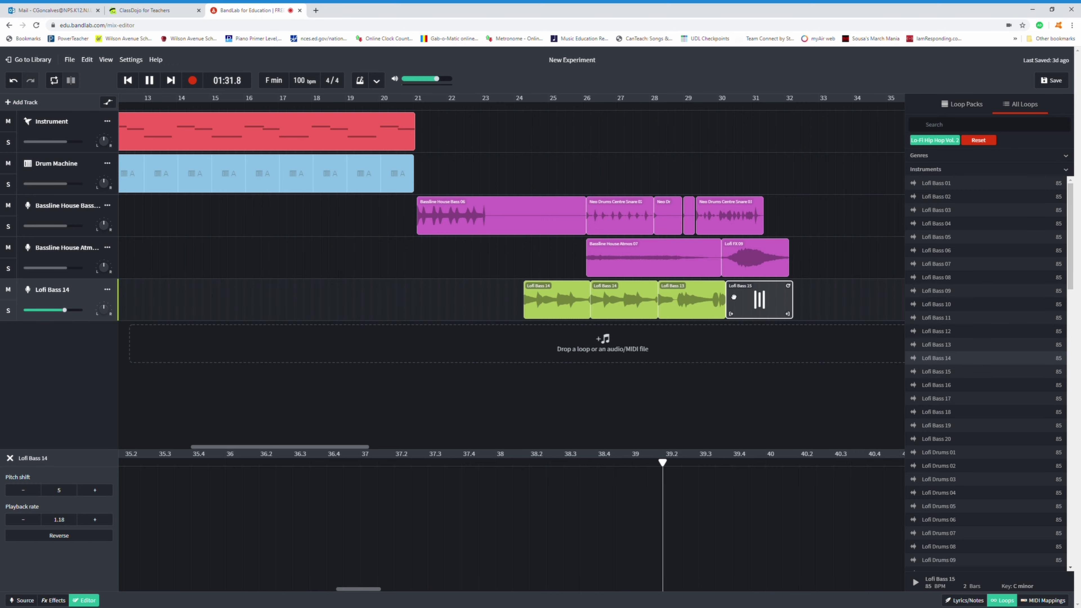
Open the Digital Dub loop pack to list its loops
left_click(978, 106)
scroll(994, 310, "down", 20)
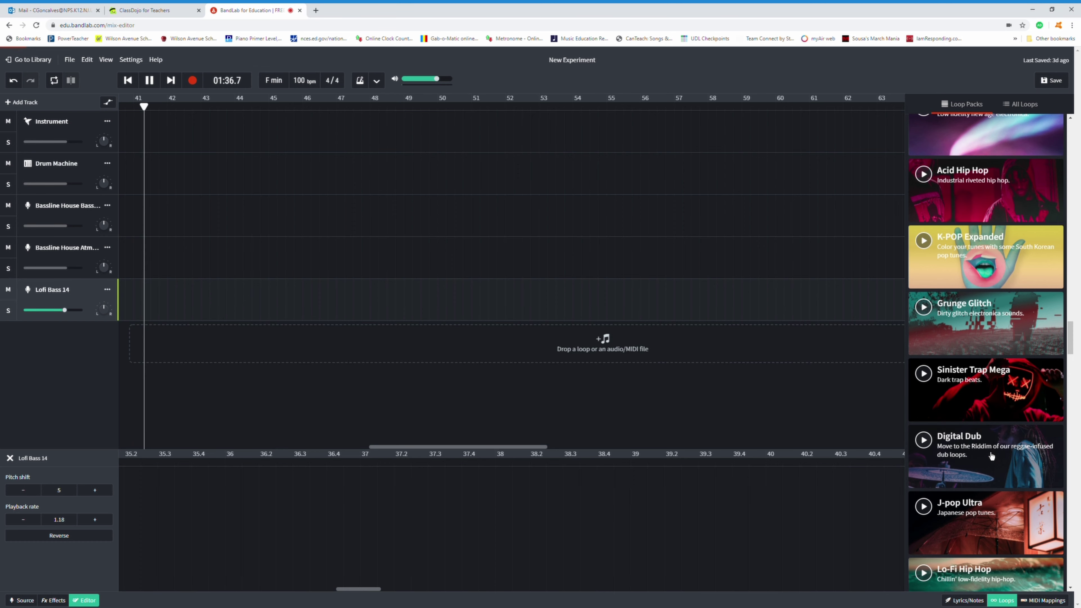
left_click(990, 452)
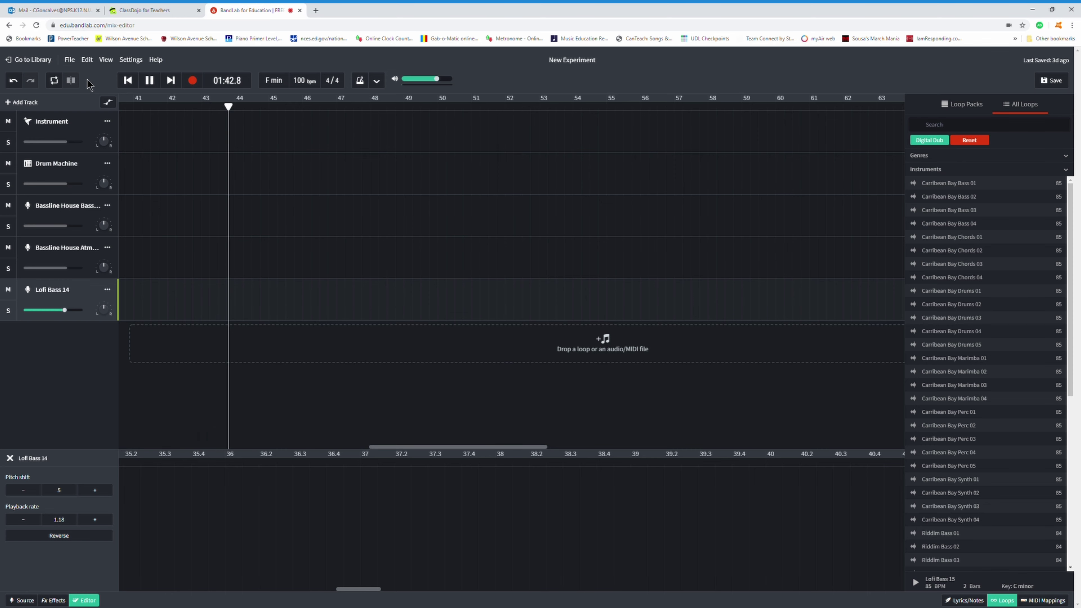
Restart and stop playback, and shorten the Bassline House Bass 06 clip to end at about bar 23
left_click(130, 84)
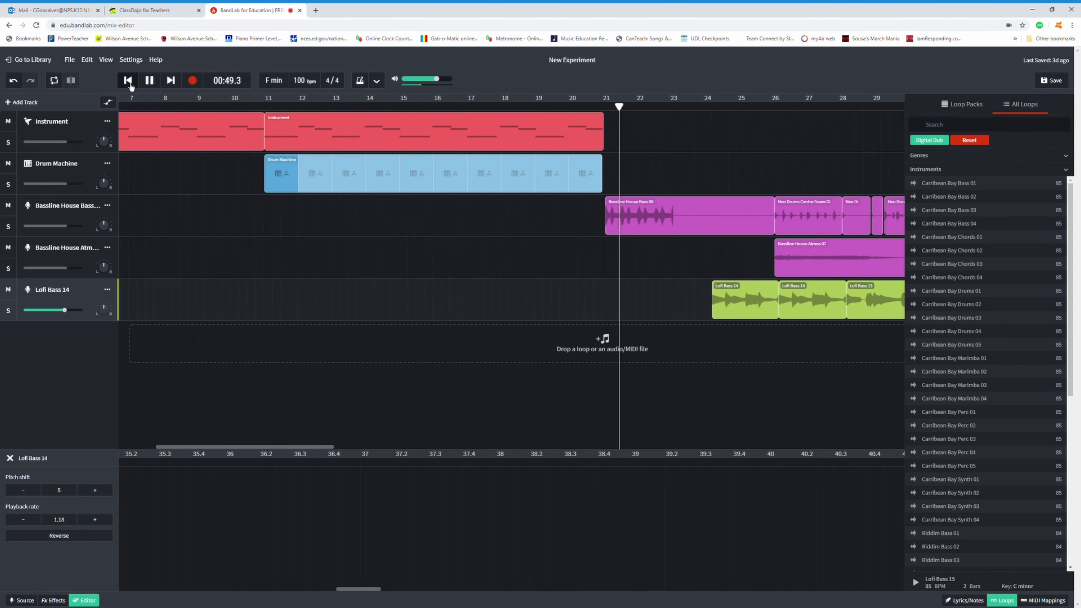
left_click(712, 225)
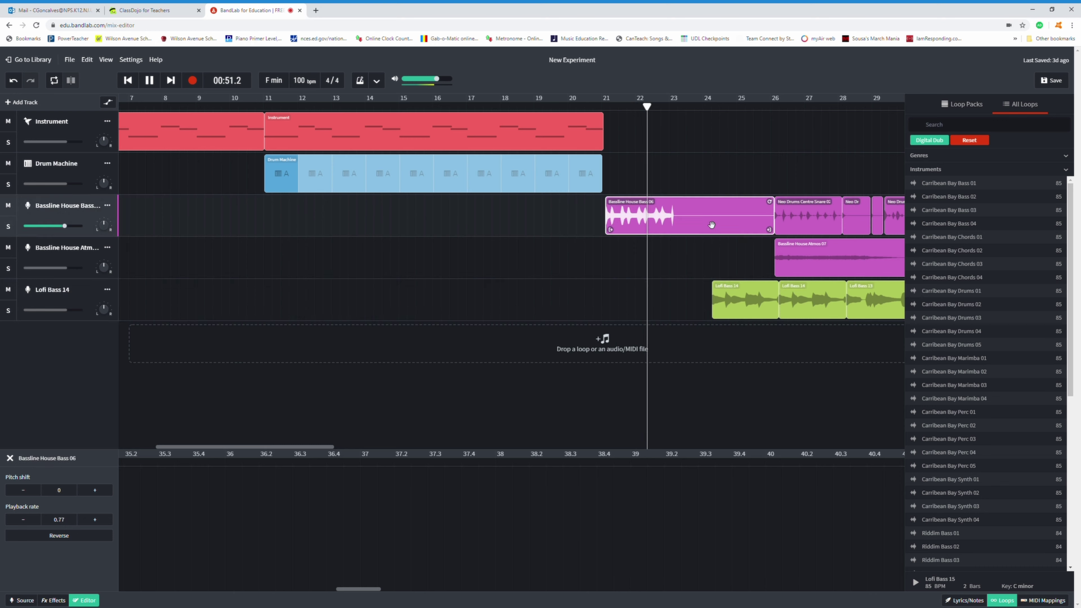
left_click(155, 85)
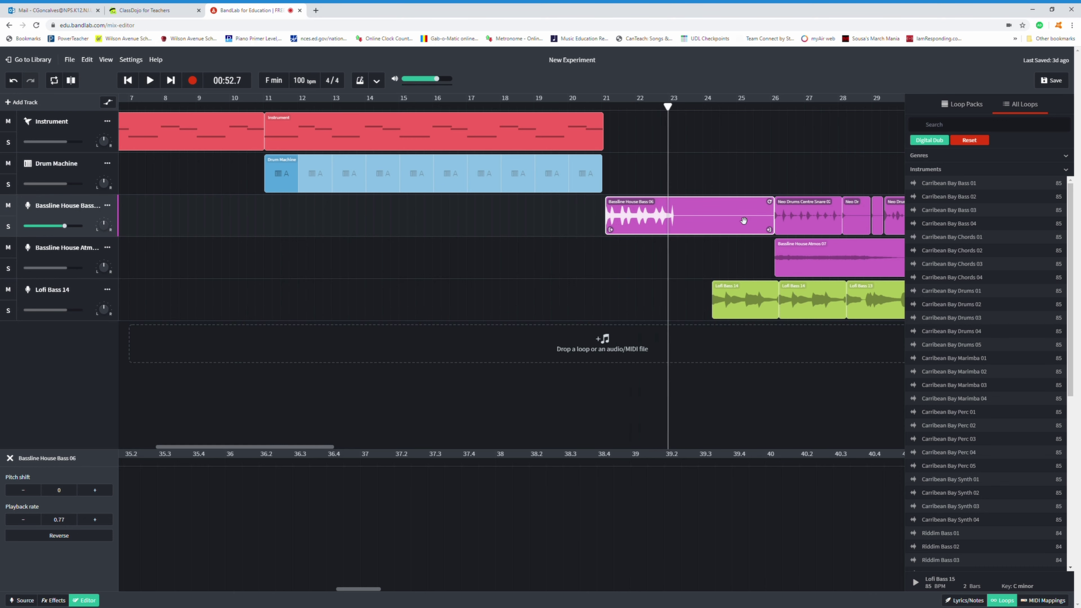
left_click_drag(759, 236, 696, 229)
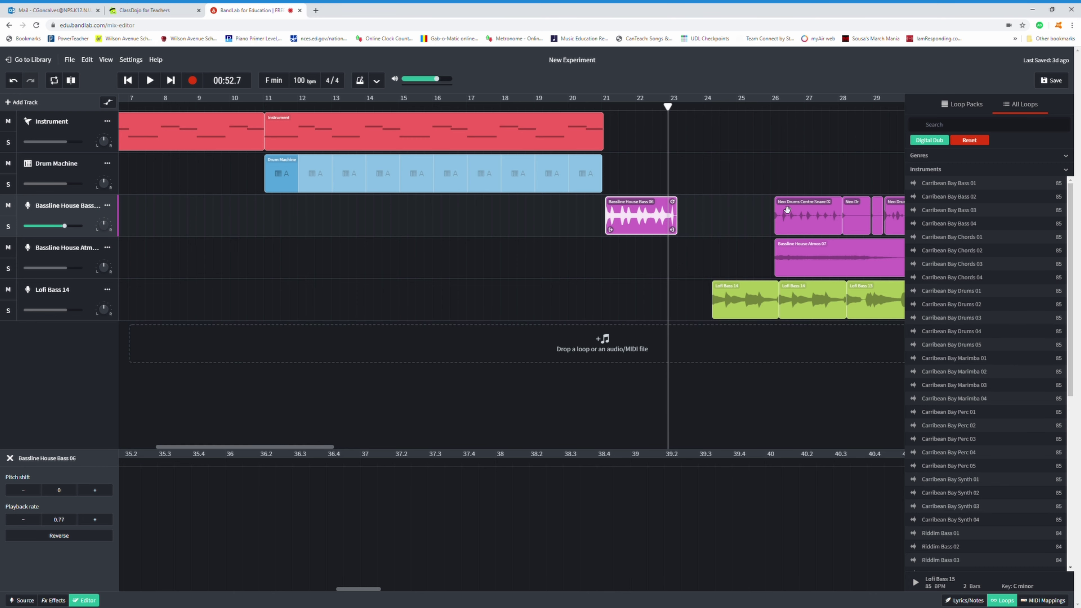
Shift the Neo Drums clips, Bassline House Atmos 07 and first three Lofi Bass clips about three bars earlier, closing the gap after Bassline House Bass 06
left_click(846, 135)
left_click_drag(705, 161, 869, 355)
left_click_drag(868, 251, 765, 228)
left_click_drag(831, 185, 896, 273)
left_click_drag(897, 232, 797, 232)
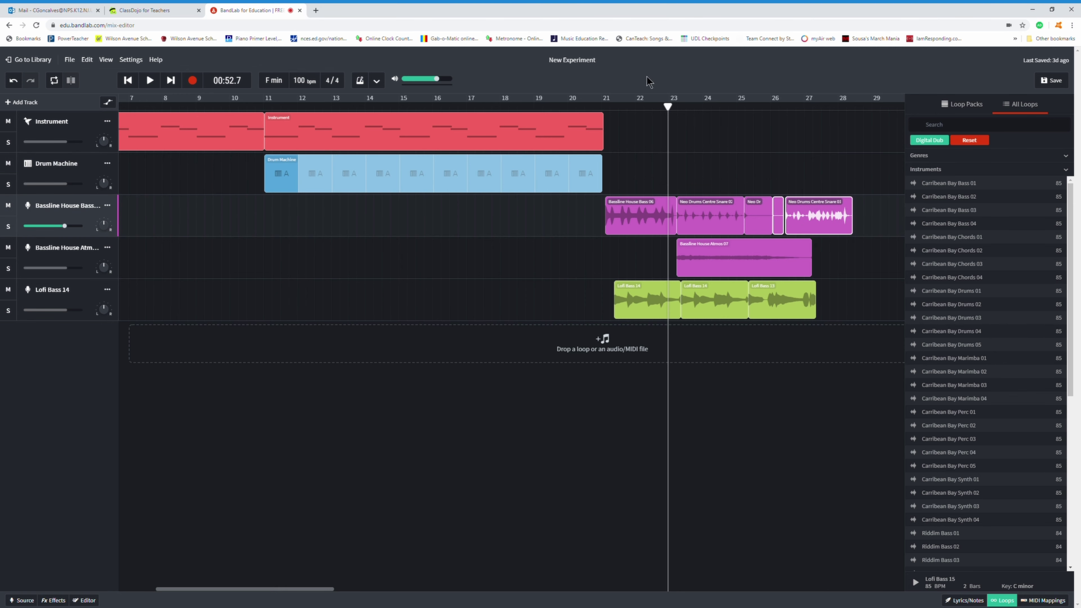
Hide the loop browser and move the Lofi FX 09 and last Lofi Bass 15 clips earlier to about bar 27, against their preceding clips
left_click_drag(670, 106, 904, 124)
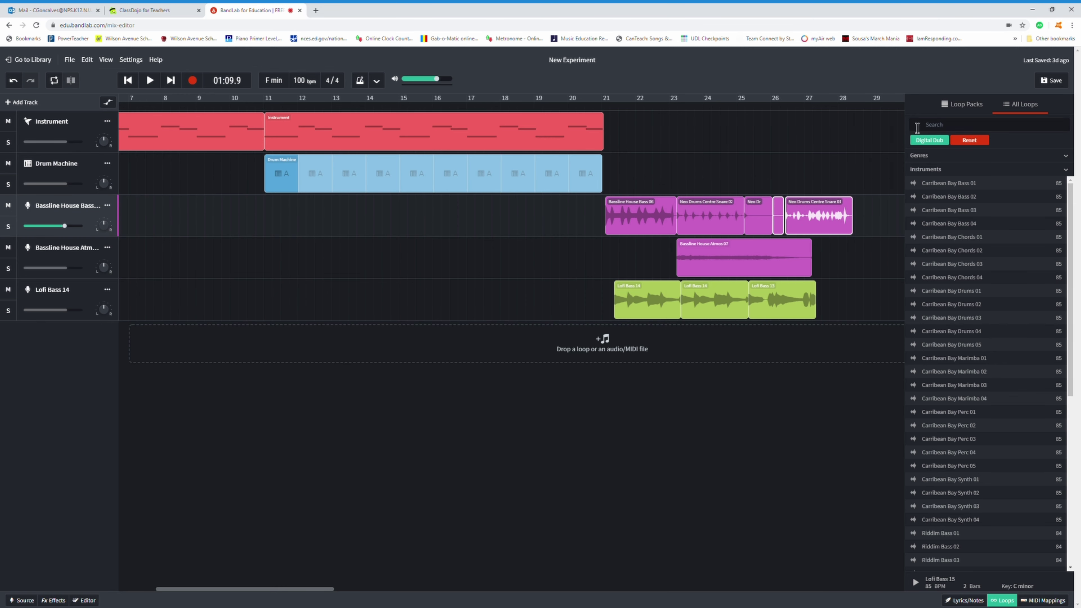
left_click_drag(796, 107, 764, 105)
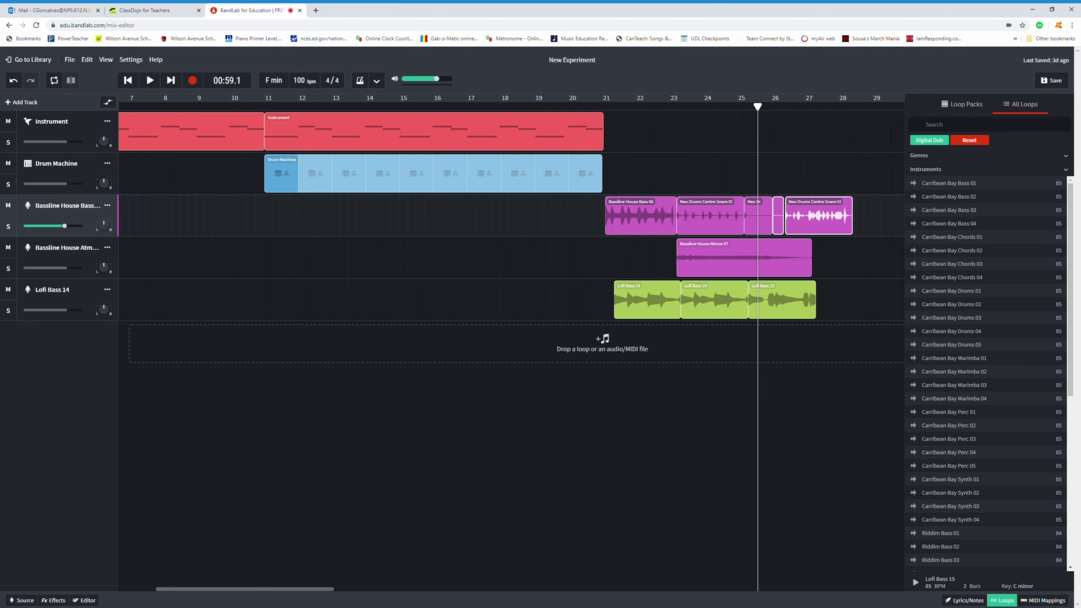
left_click(1003, 601)
left_click_drag(907, 168, 854, 258)
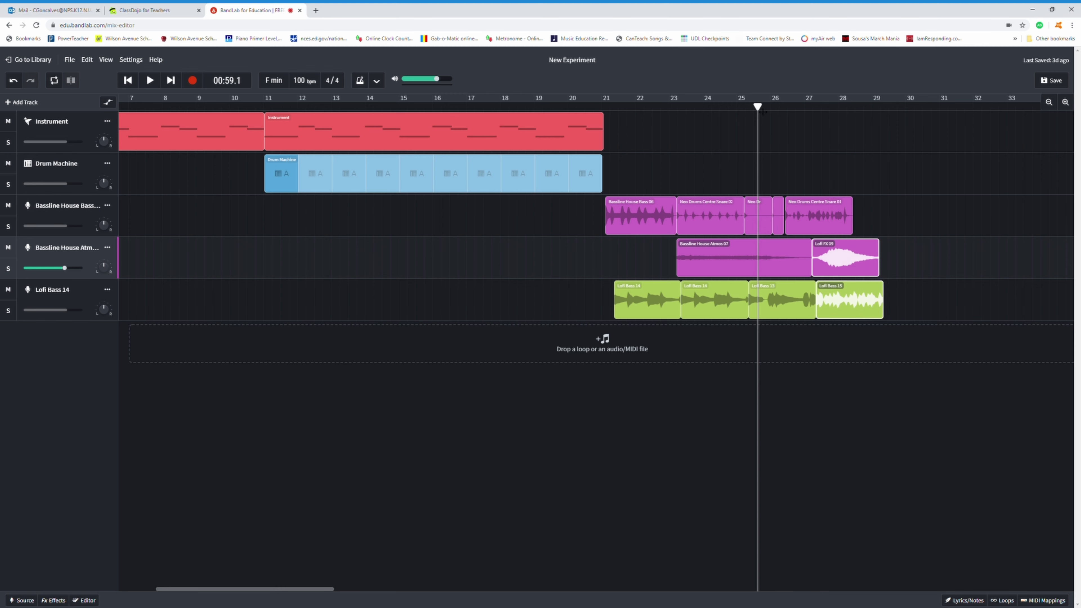
Set the playhead just after the last clips at about bar 29 and play briefly from there
left_click_drag(771, 111, 888, 128)
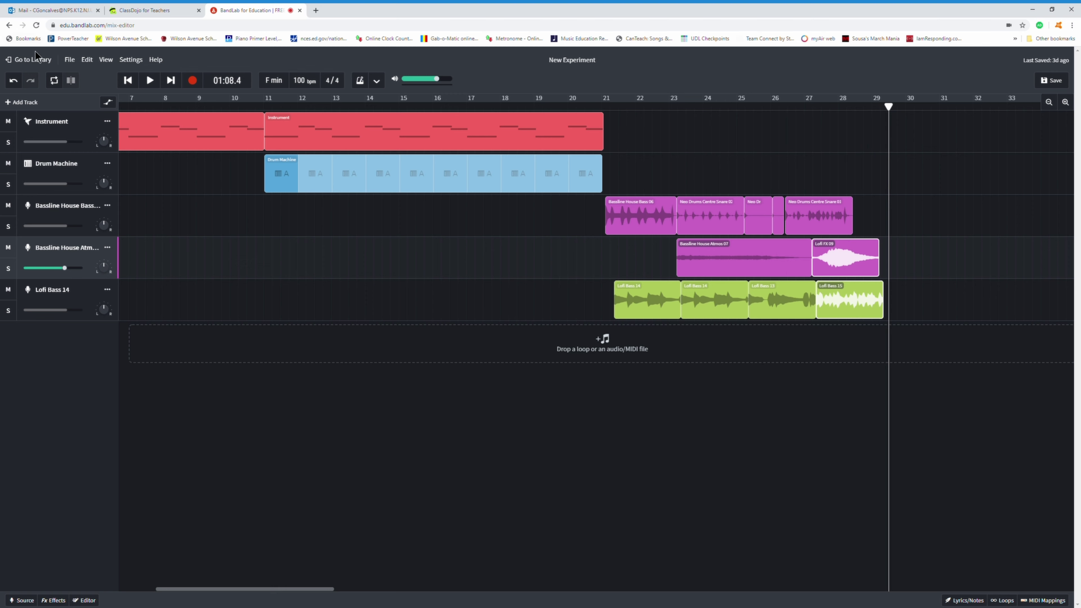
left_click(157, 85)
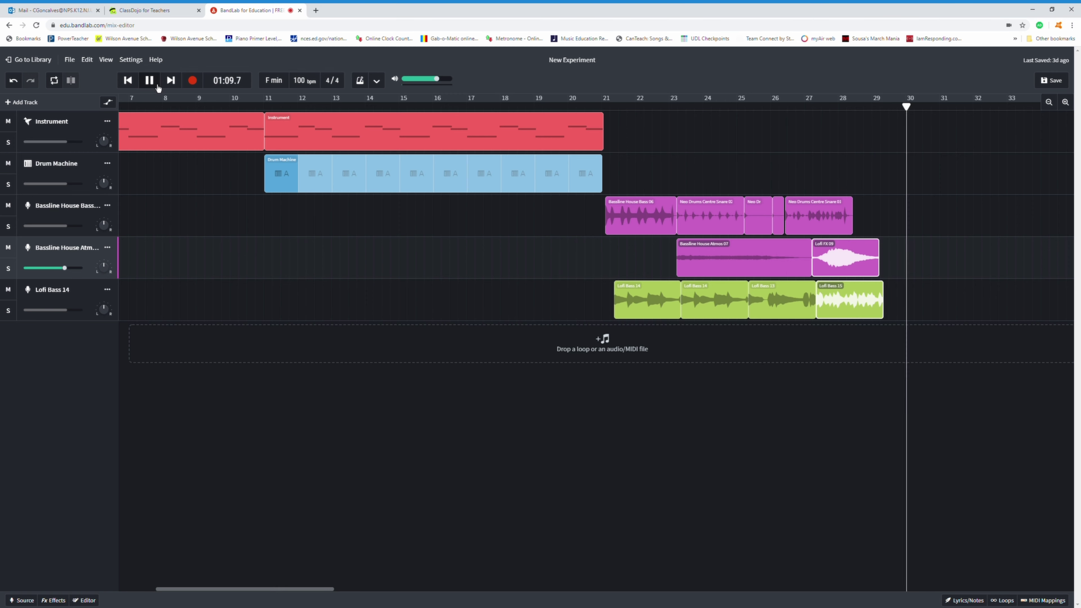
left_click(160, 88)
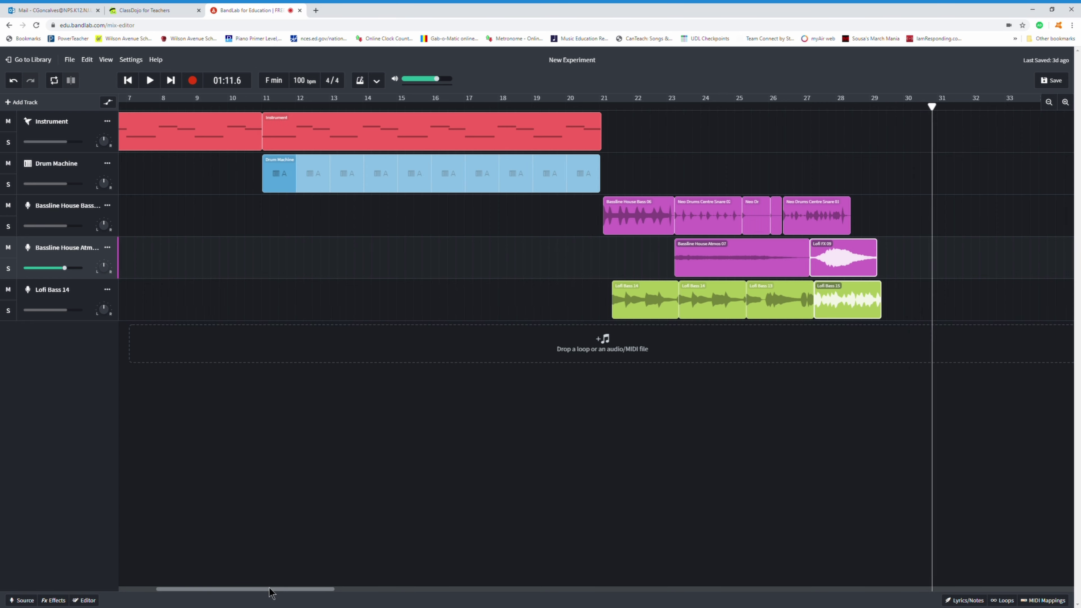
Reopen the loop browser and append Carribean Bay Bass 01 to the Lofi Bass 14 track at about bar 29
left_click_drag(258, 589, 378, 589)
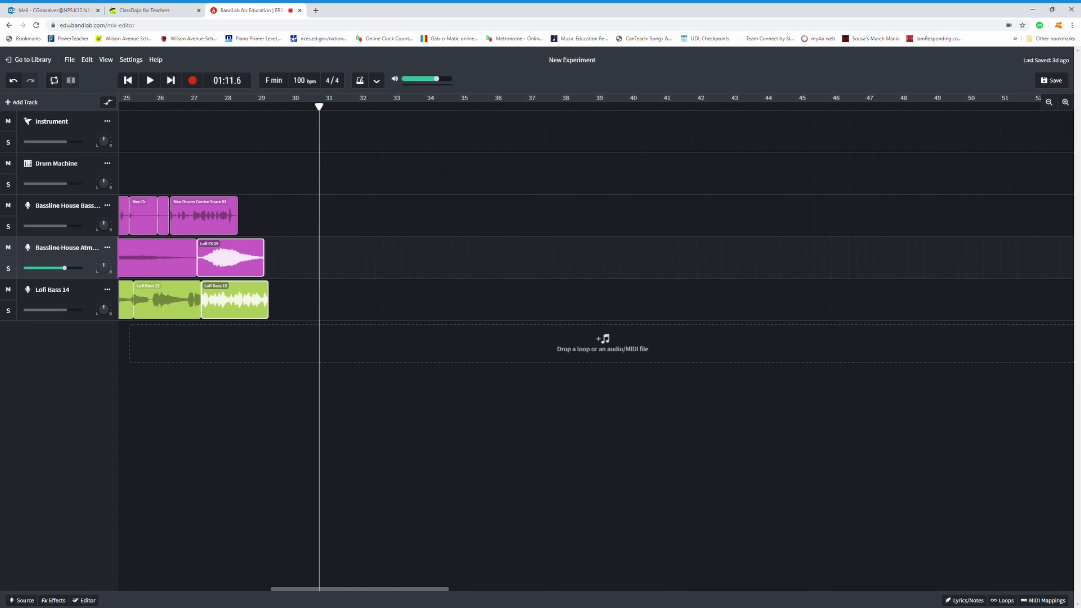
left_click(1003, 600)
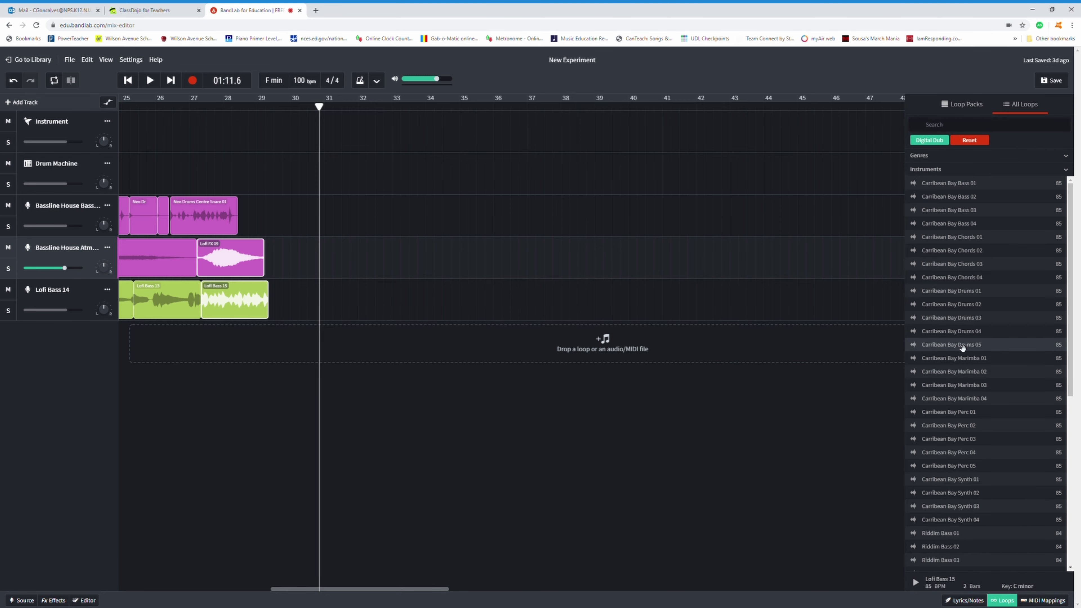
left_click_drag(962, 191, 273, 298)
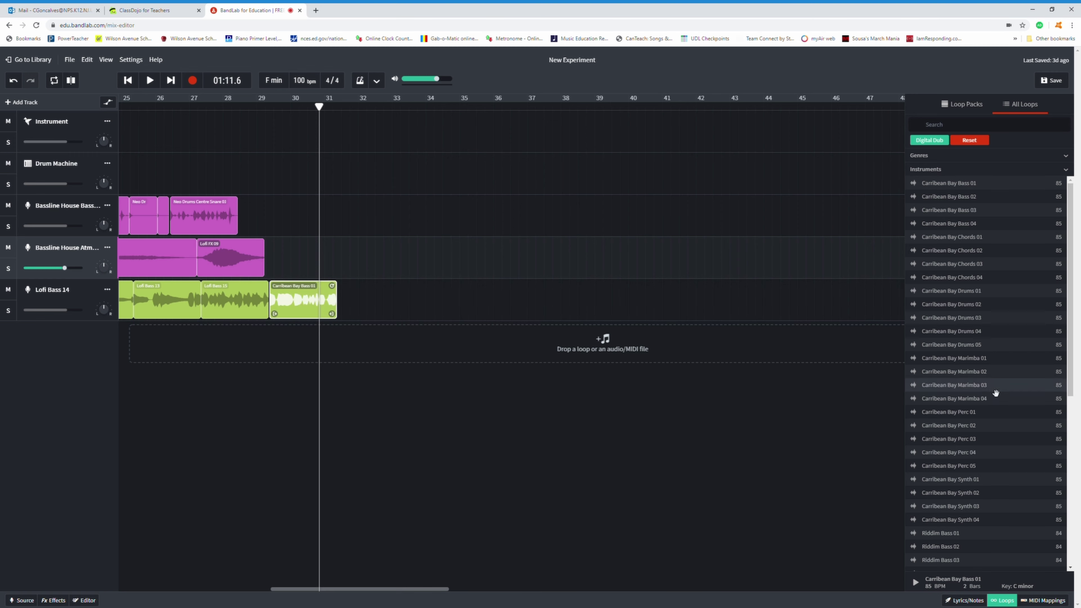
Append Carribean Bay Drums 05 and two Drums 03 to the Bassline House Bass track, and Perc 05 and Perc 03 after Lofi FX 09
left_click_drag(975, 345, 241, 222)
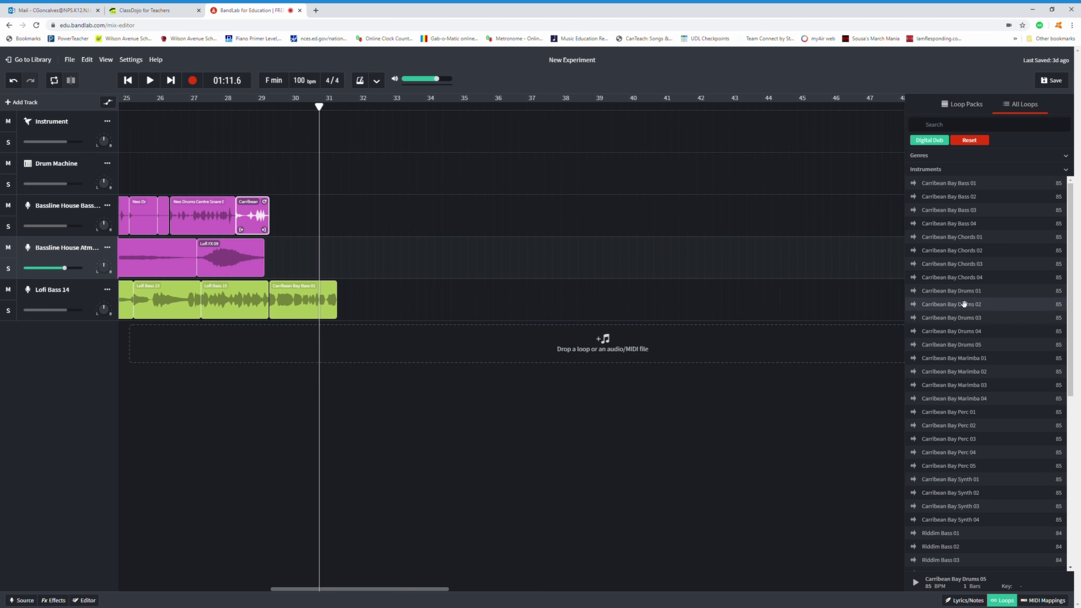
left_click_drag(966, 317, 276, 230)
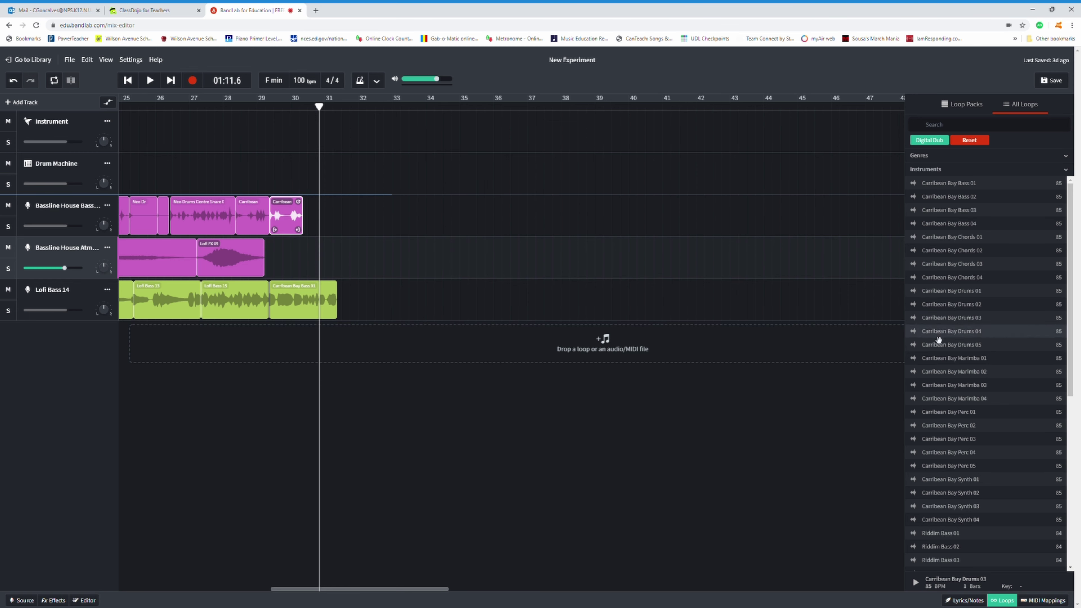
left_click_drag(940, 317, 307, 209)
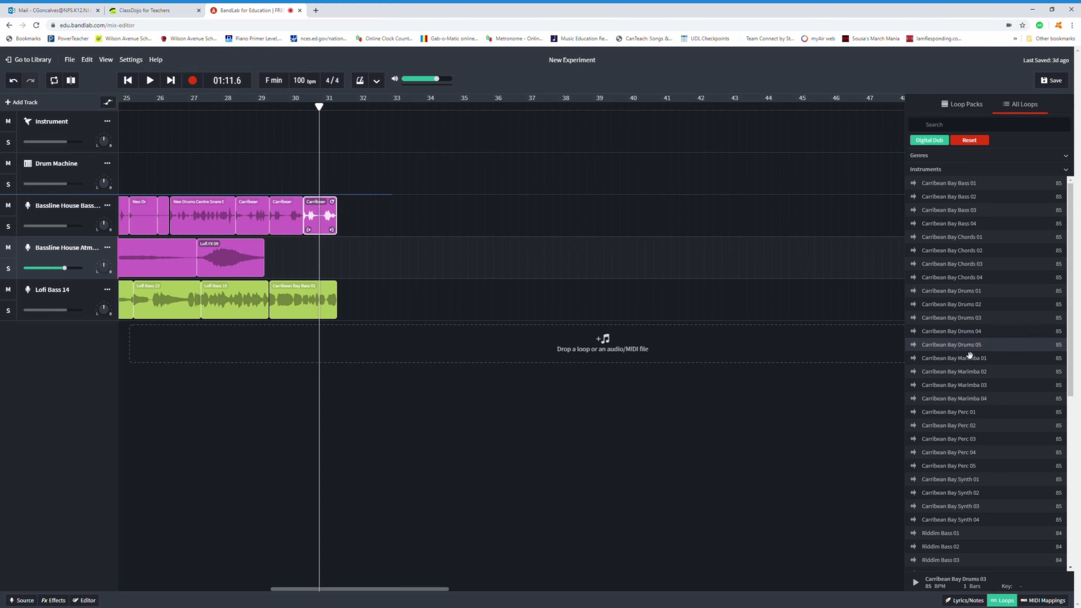
left_click_drag(983, 464, 267, 254)
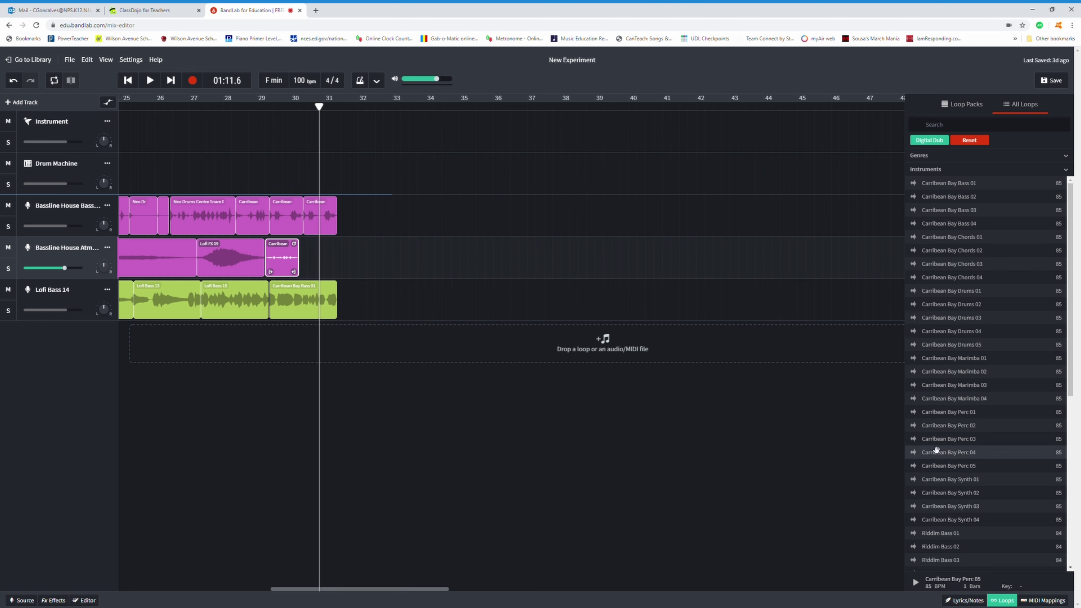
left_click_drag(947, 441, 302, 255)
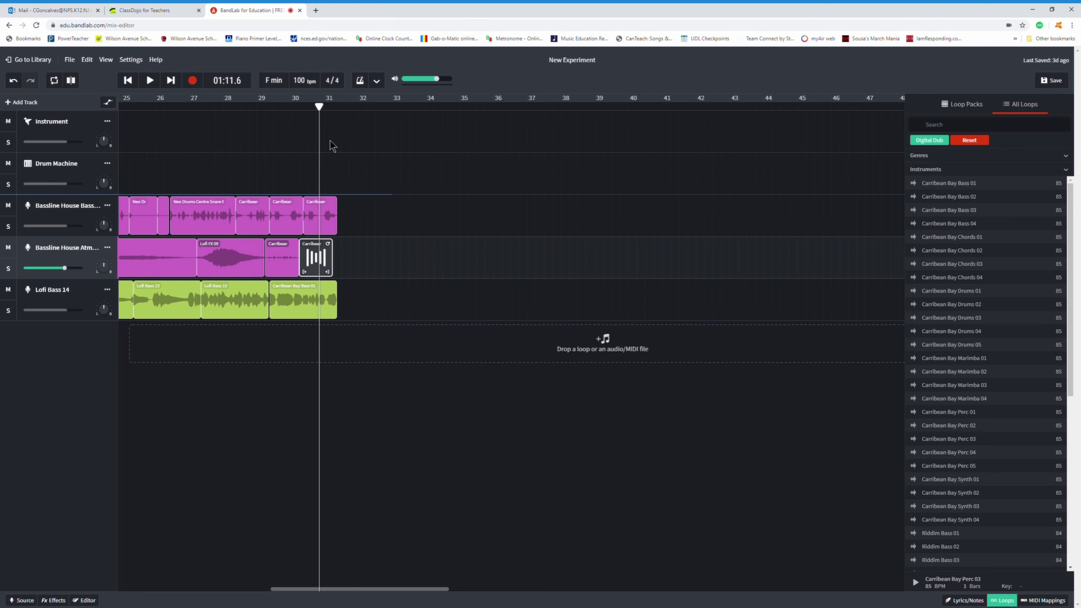
Play back the newly added Carribean Bay clips from about bar 29 with the whole loop section in view
left_click_drag(323, 109, 126, 110)
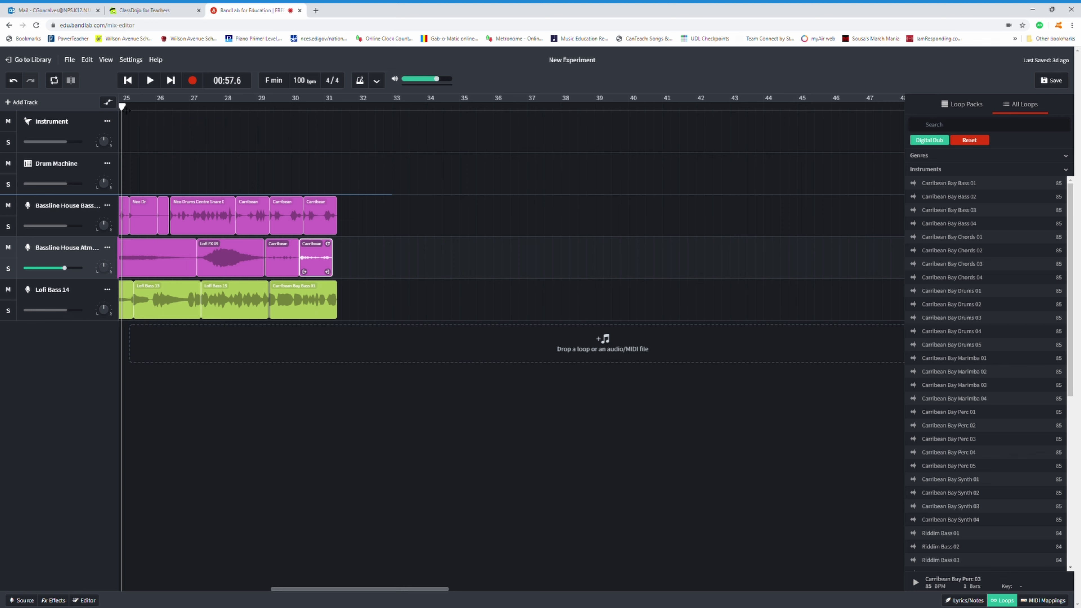
left_click(171, 81)
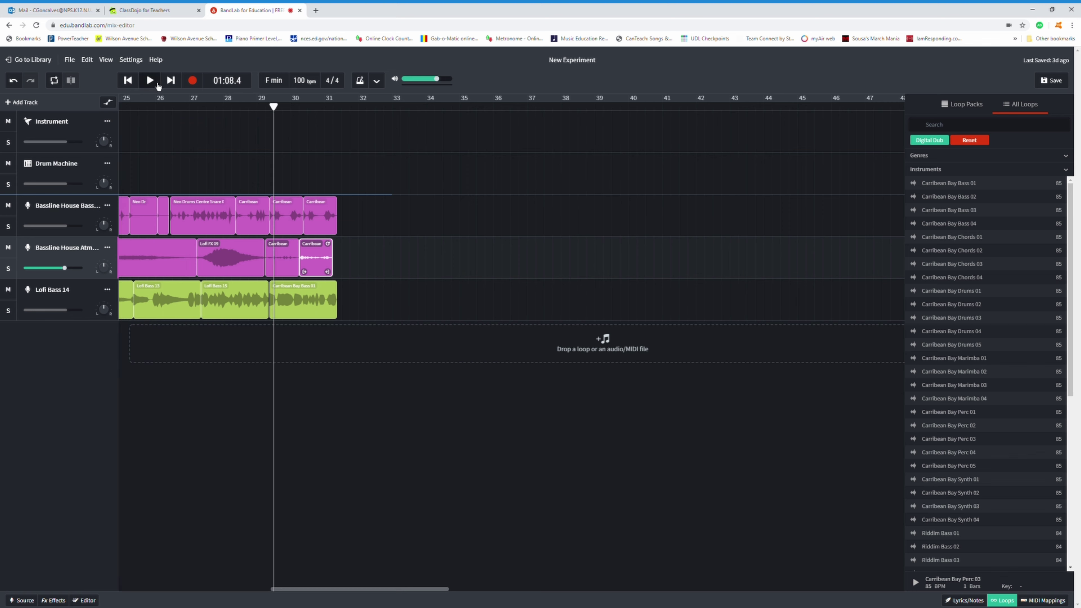
left_click(156, 85)
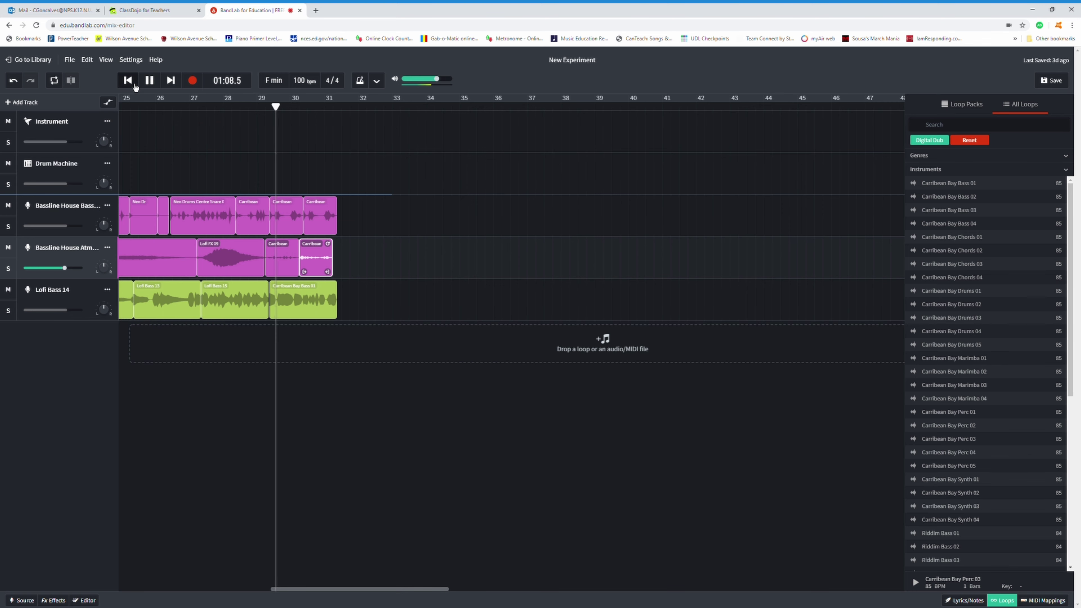
left_click_drag(379, 591, 292, 590)
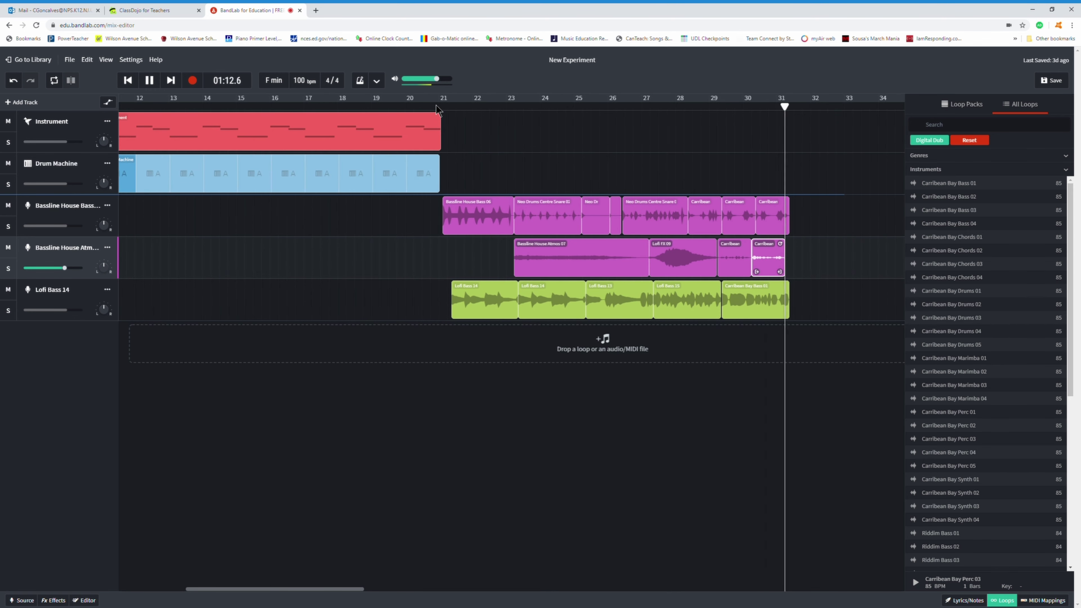
Play the whole loop section from about bar 21 through its end and stop playback
left_click(435, 105)
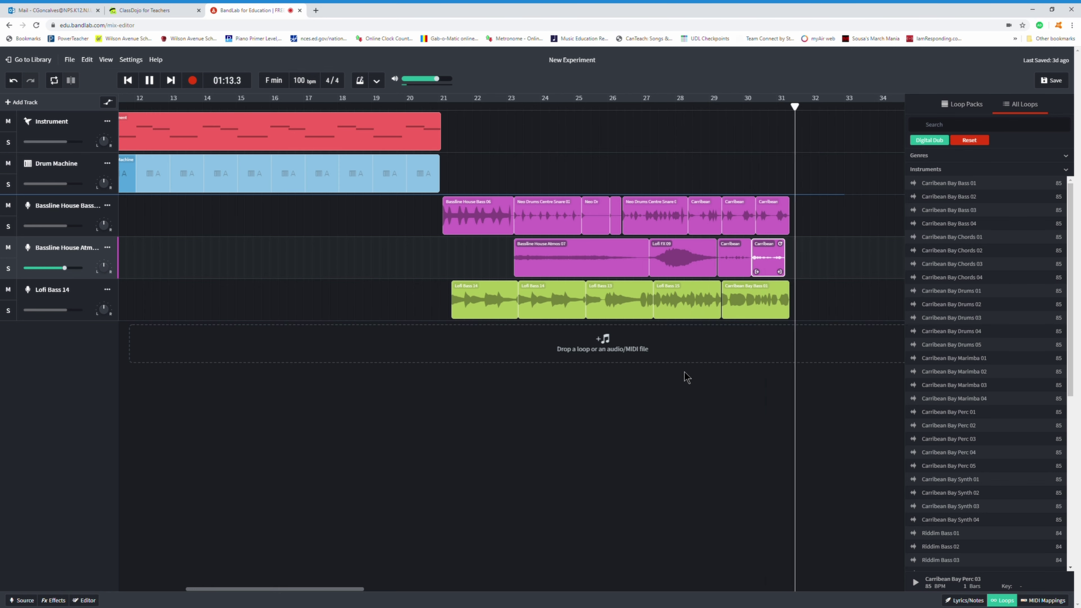
left_click(149, 81)
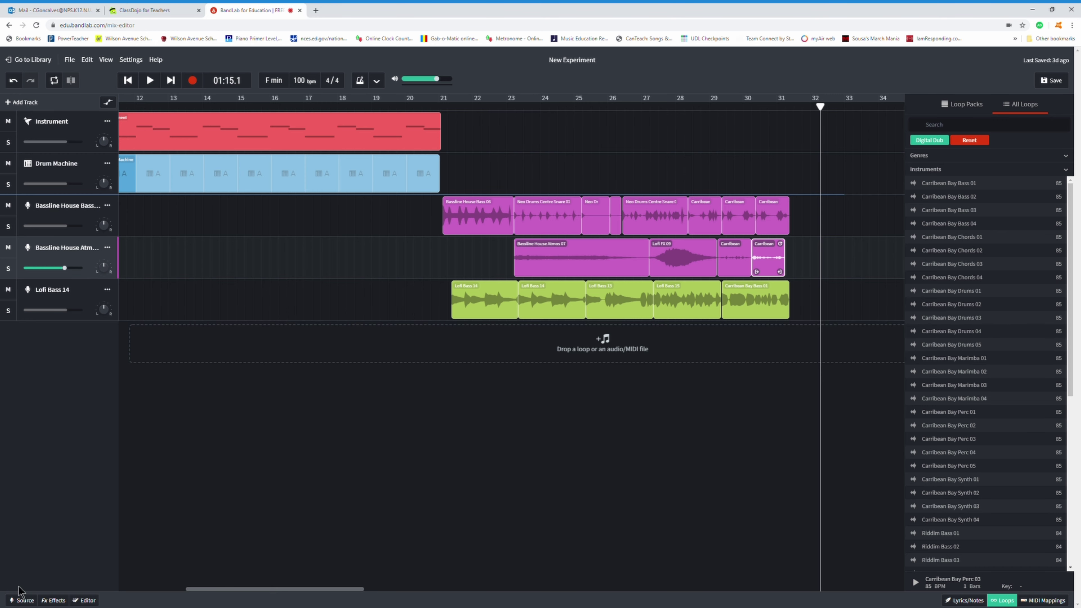
Show the source settings and compare the Instrument track's instrument categories with the input settings of the Bassline House Atmos 07 and second Lofi Bass 14 clips
left_click(21, 599)
left_click(58, 136)
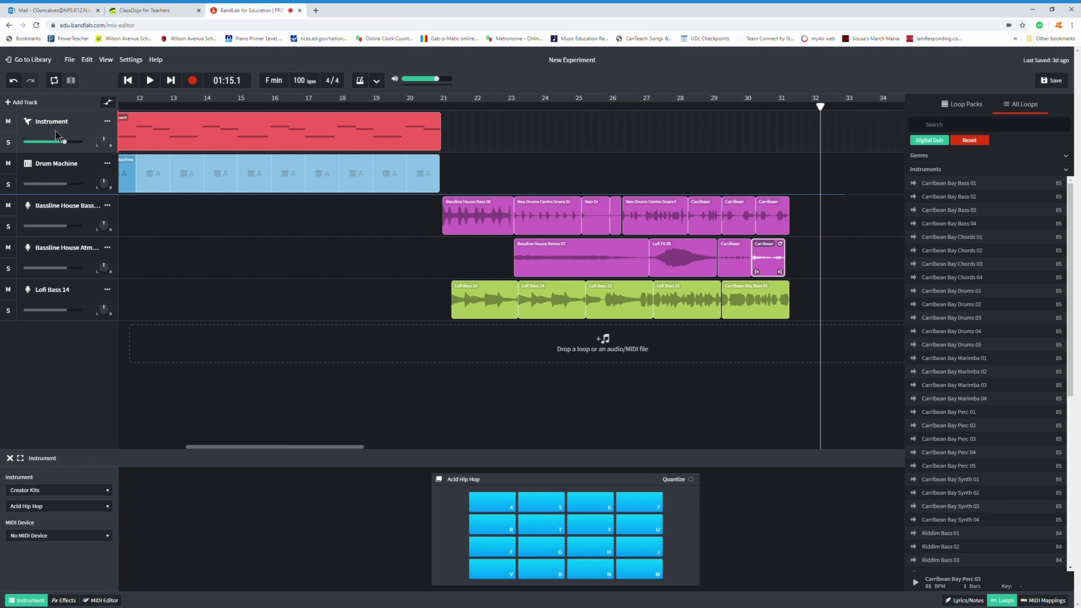
left_click(43, 492)
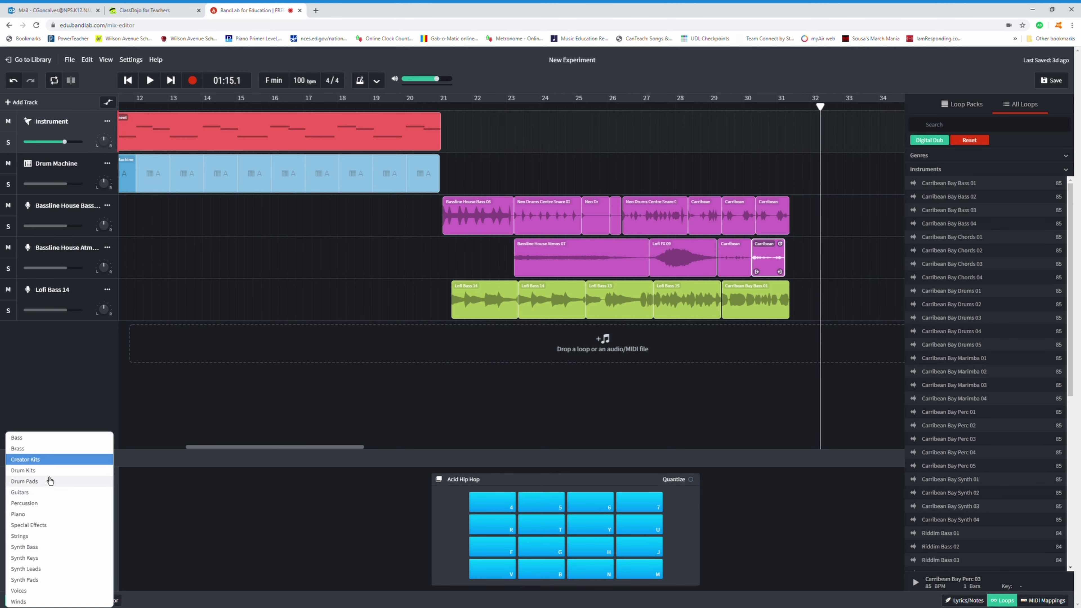
left_click(63, 379)
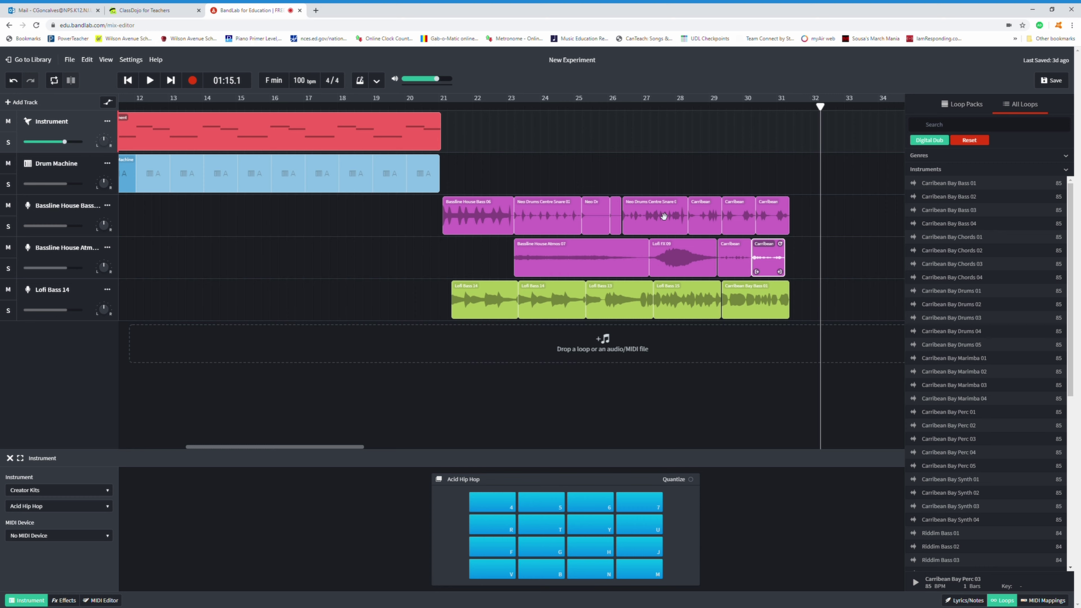
left_click(590, 260)
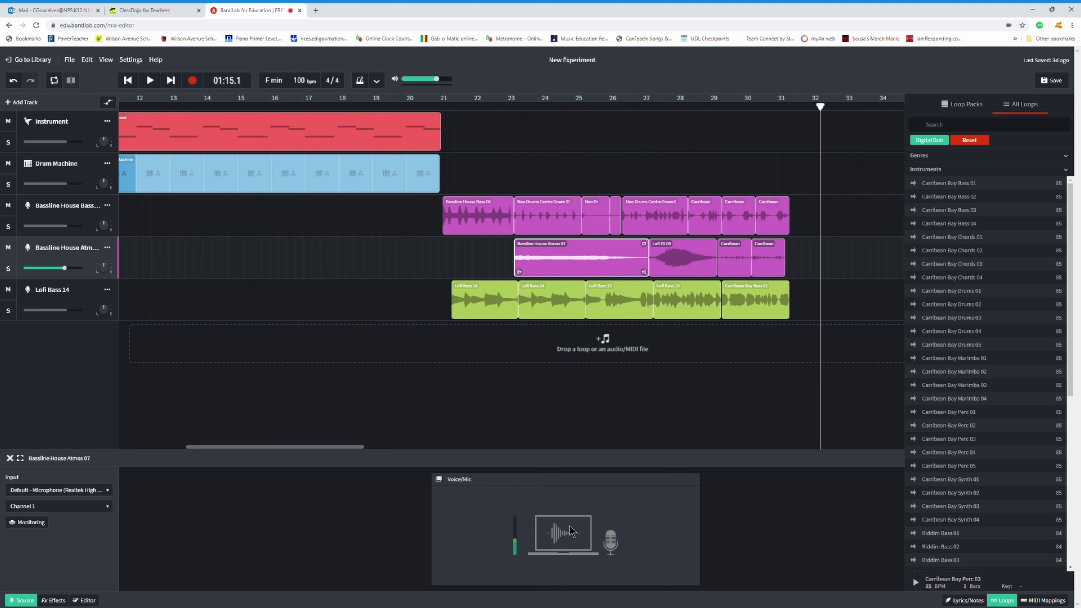
left_click(561, 307)
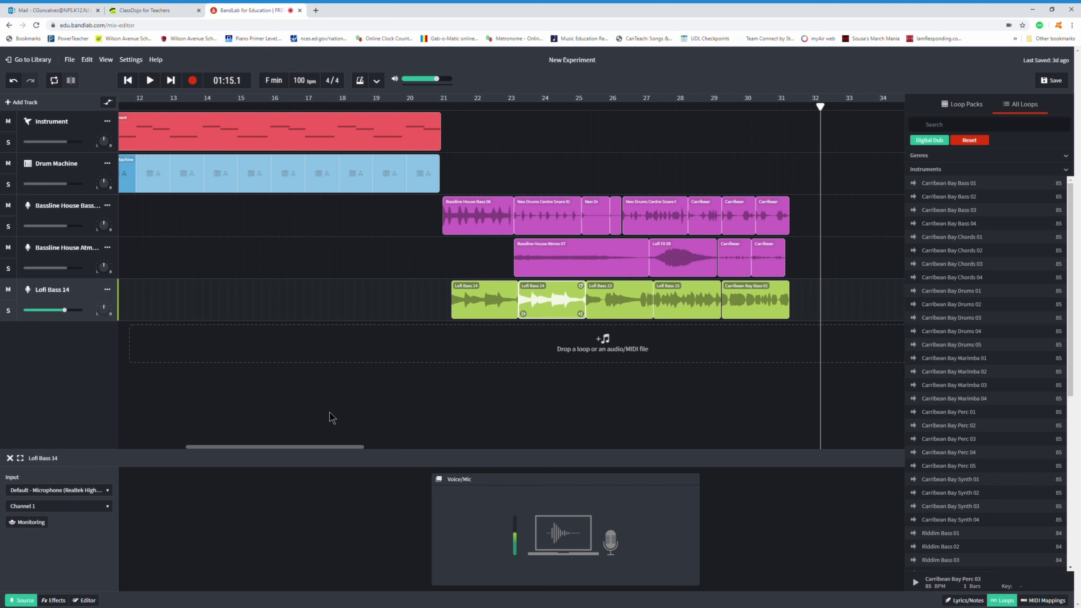
Return the playhead to the beginning of the project and start playback from bar 1
left_click(330, 439)
left_click_drag(229, 448, 153, 447)
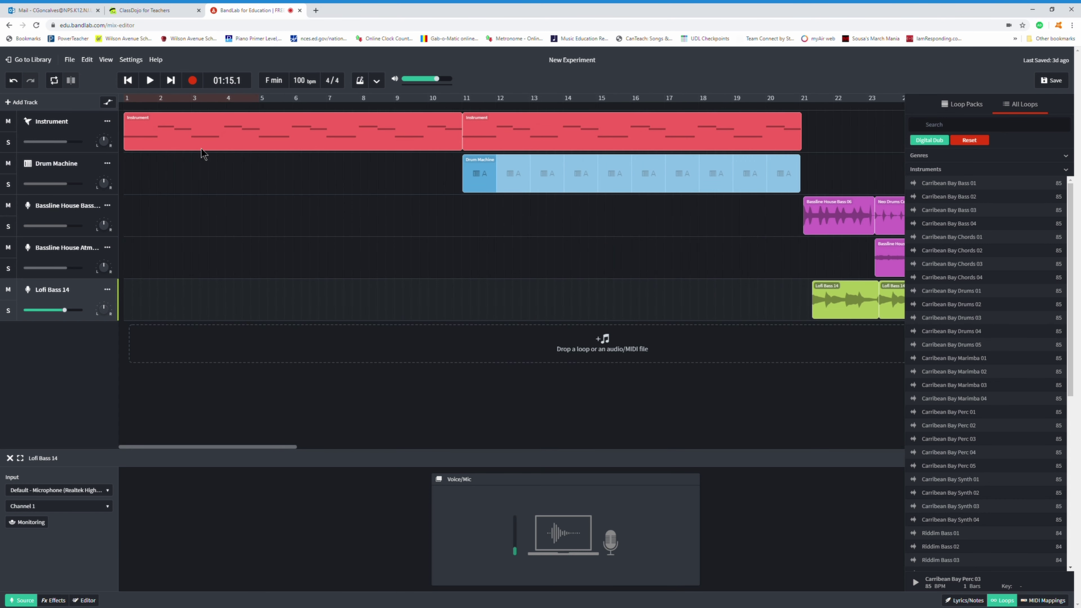
left_click(127, 81)
left_click(170, 81)
left_click(128, 80)
left_click(149, 80)
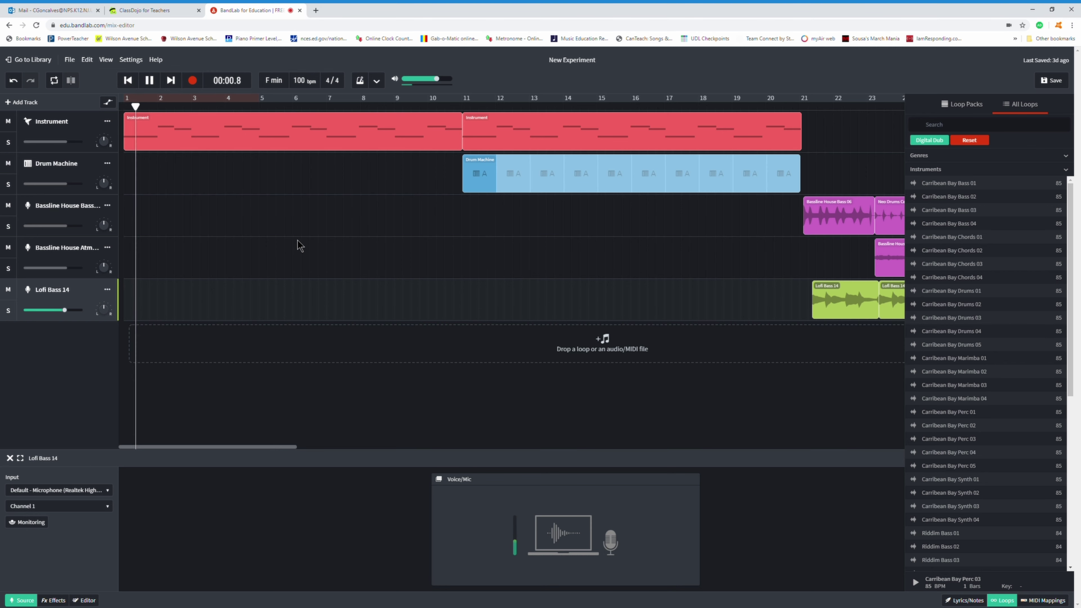